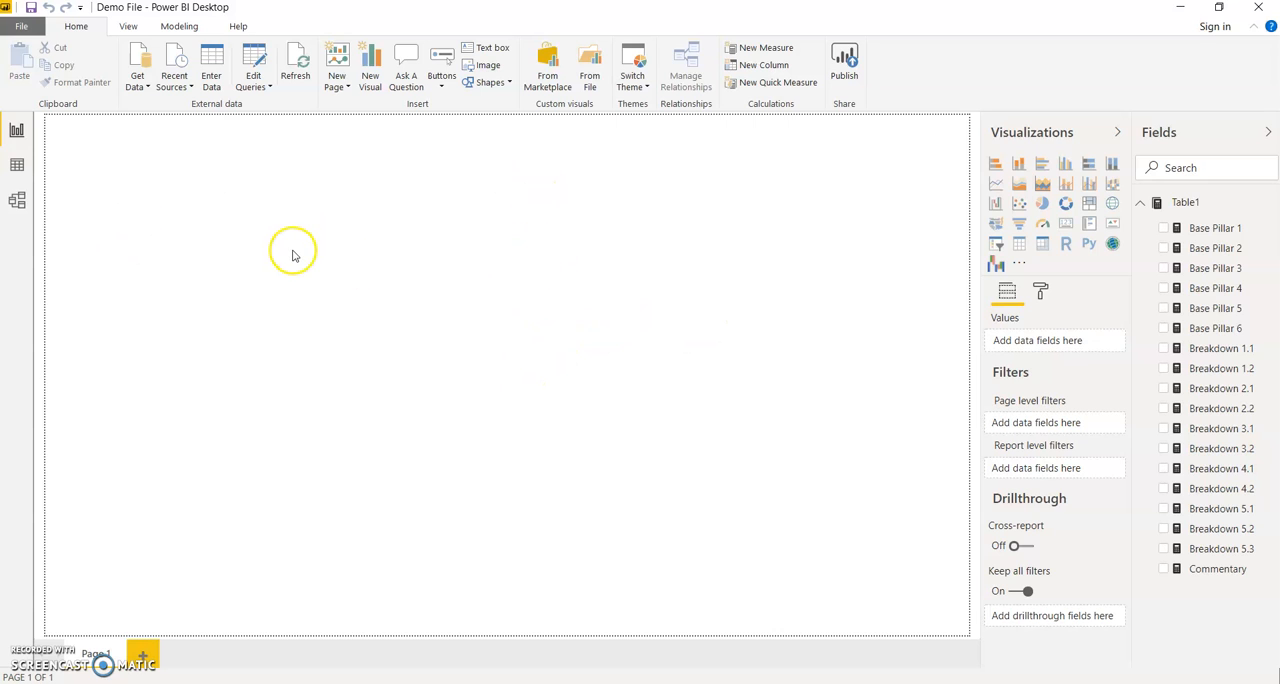
Look at the formula of the Base Pillar 1 measure in the data view and return to the report page.
left_click(16, 167)
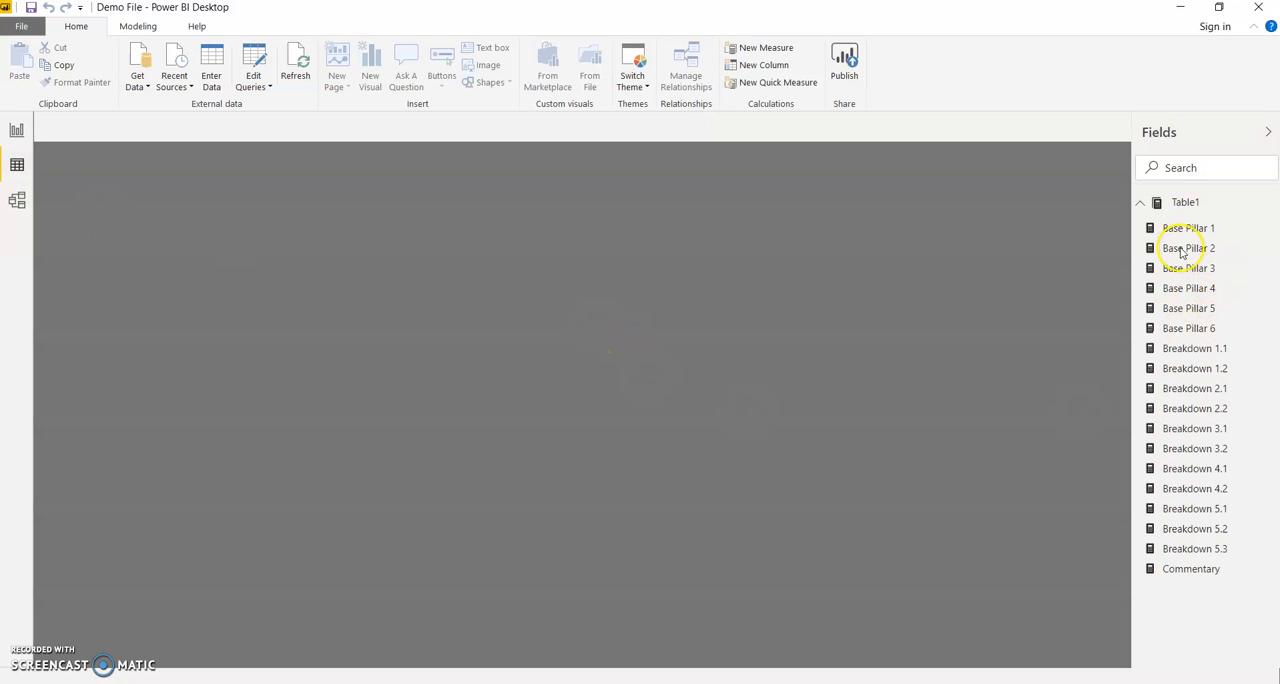
left_click(1180, 232)
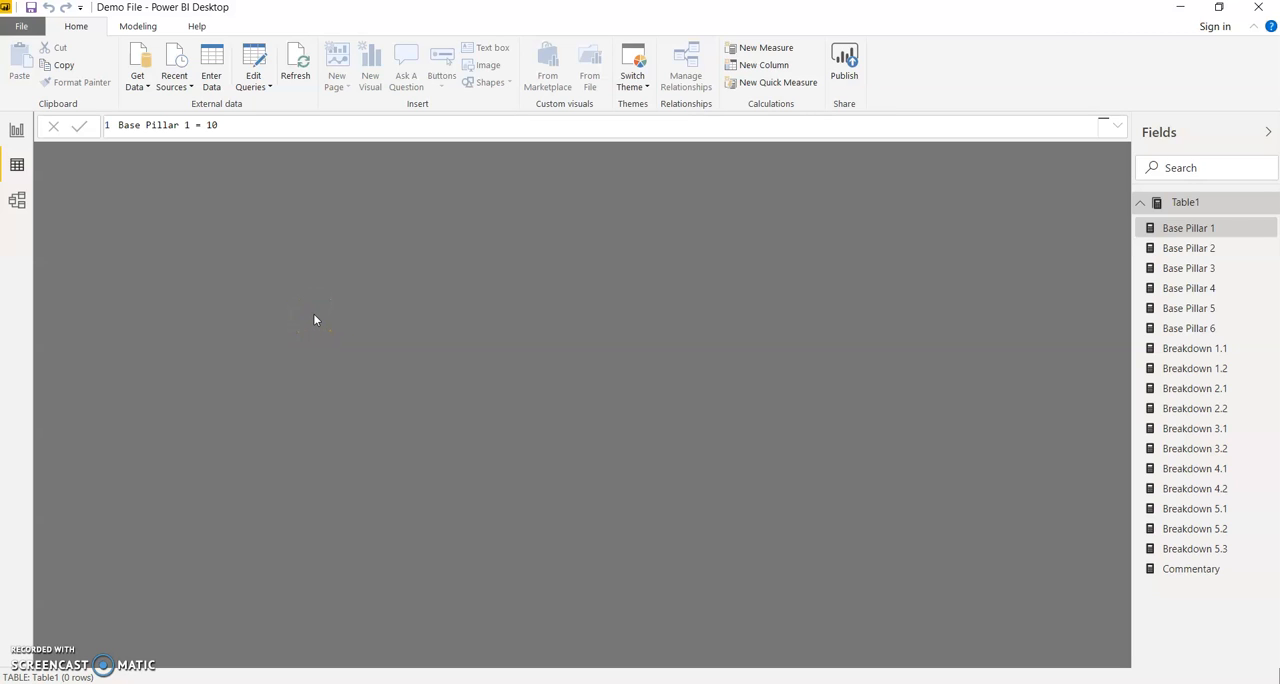
left_click(17, 130)
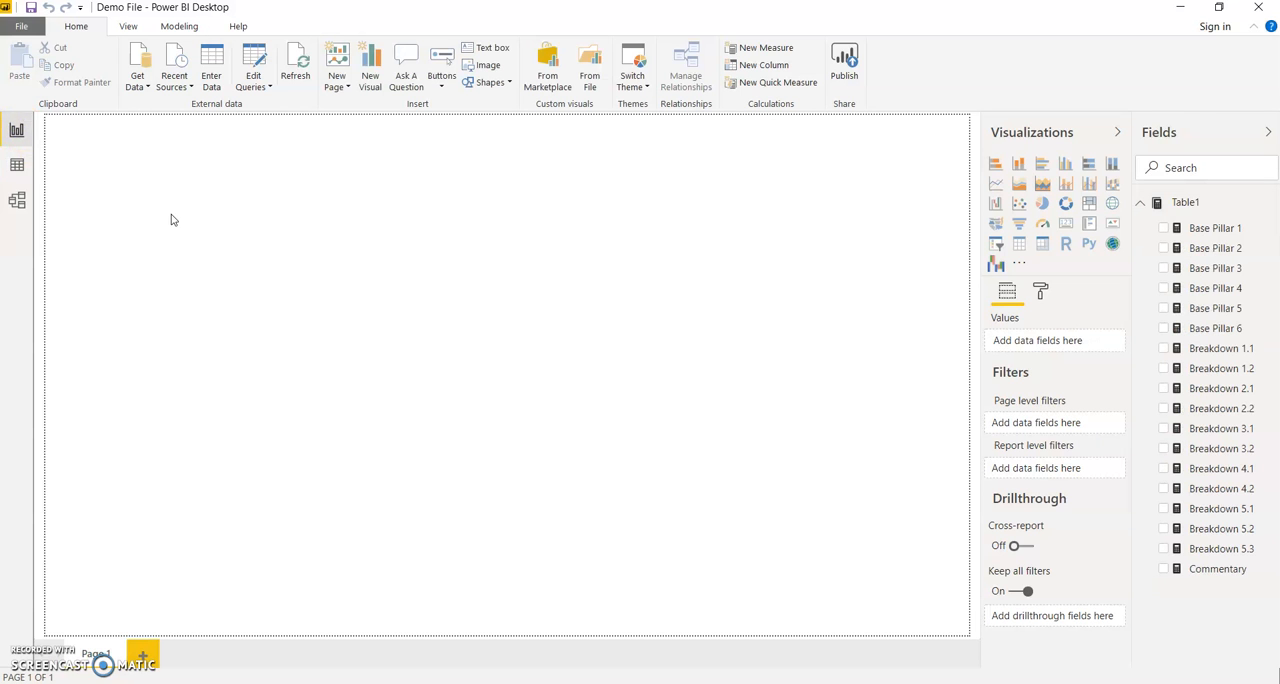
Add a matrix visual to the empty report page, move it toward the middle and enlarge it.
left_click(423, 264)
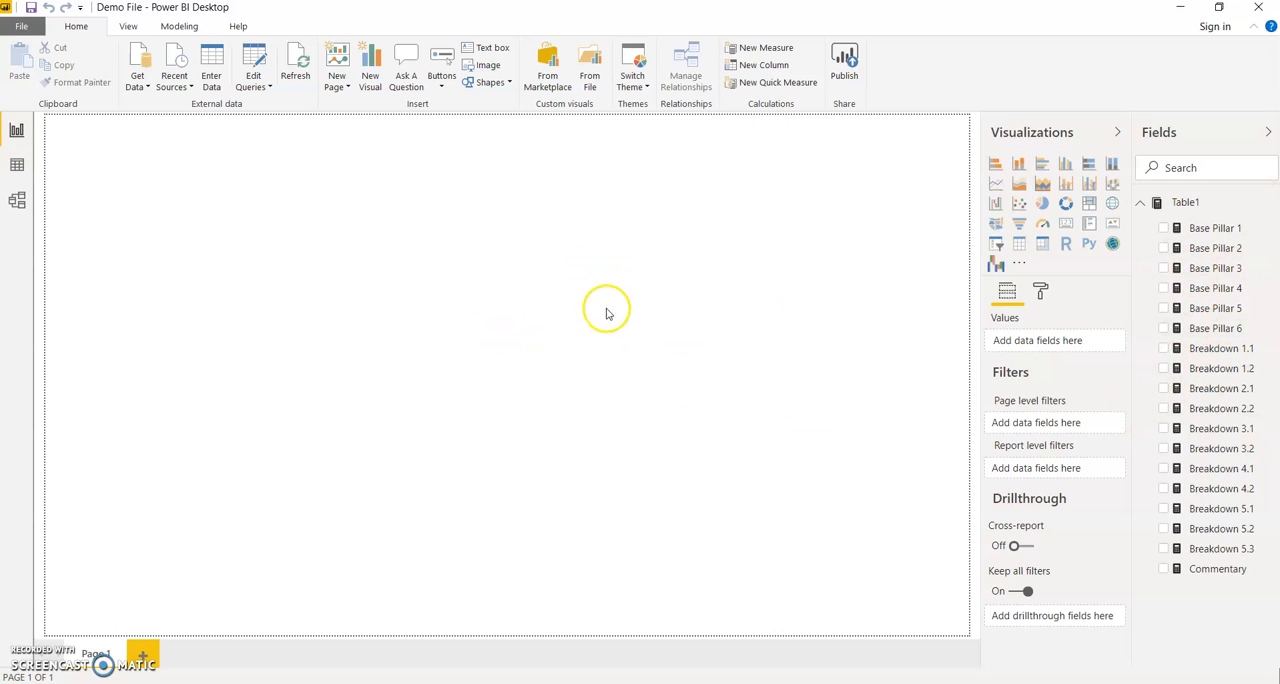
left_click(1042, 243)
left_click_drag(244, 277, 480, 337)
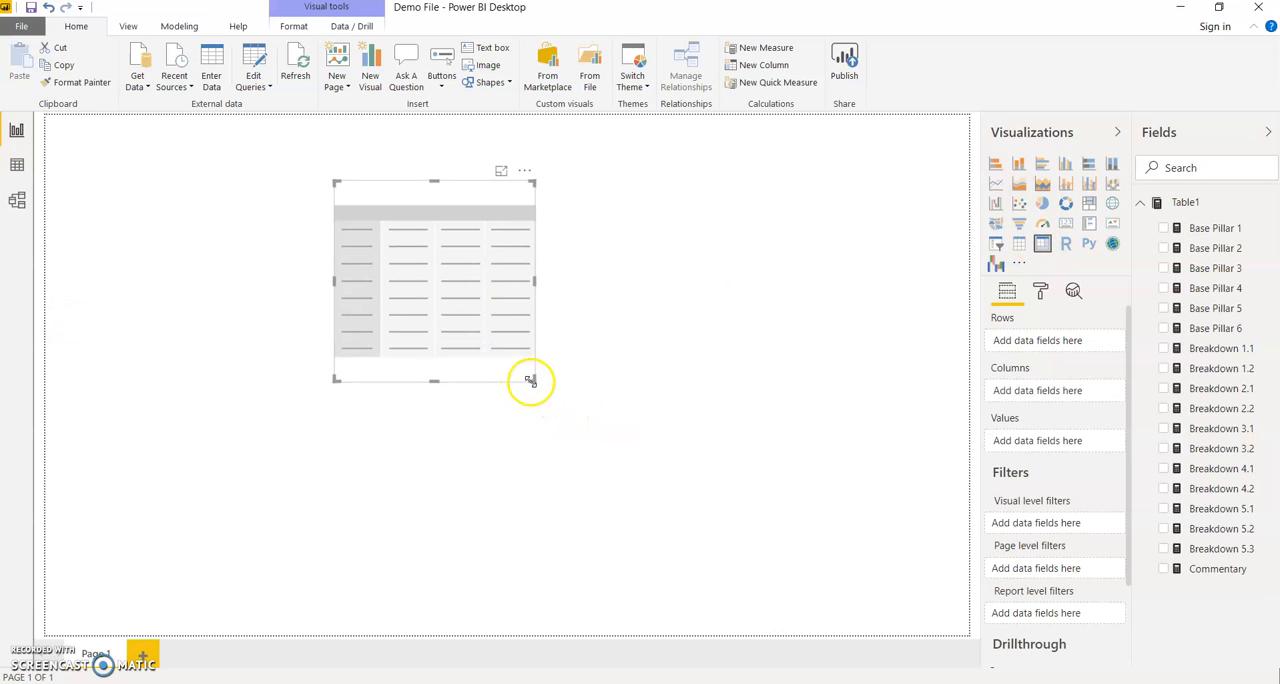
left_click_drag(529, 380, 602, 472)
Add the measures Base Pillar 1, Breakdown 1.1, Breakdown 1.2 and Base Pillar 2 to the matrix.
left_click_drag(1192, 232, 1046, 336)
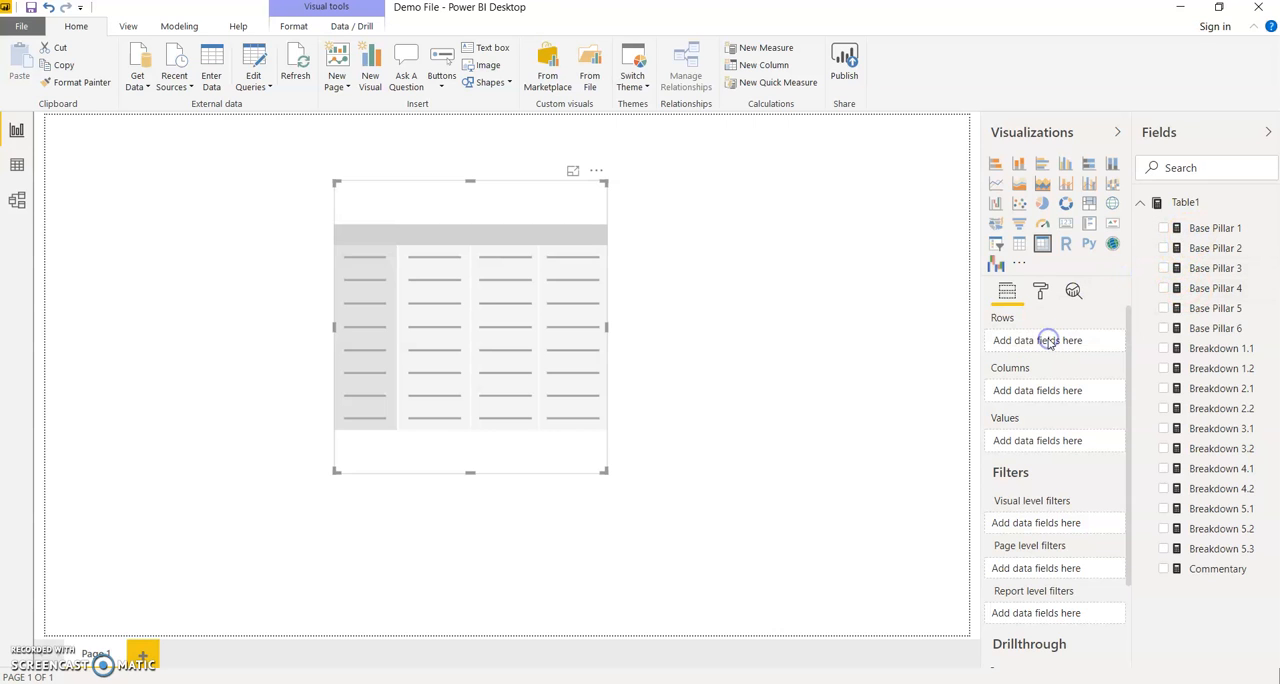
left_click(1163, 229)
left_click(1163, 348)
left_click(1163, 248)
Turn on Show on rows for the matrix values and shift the matrix slightly down the page.
left_click(1040, 291)
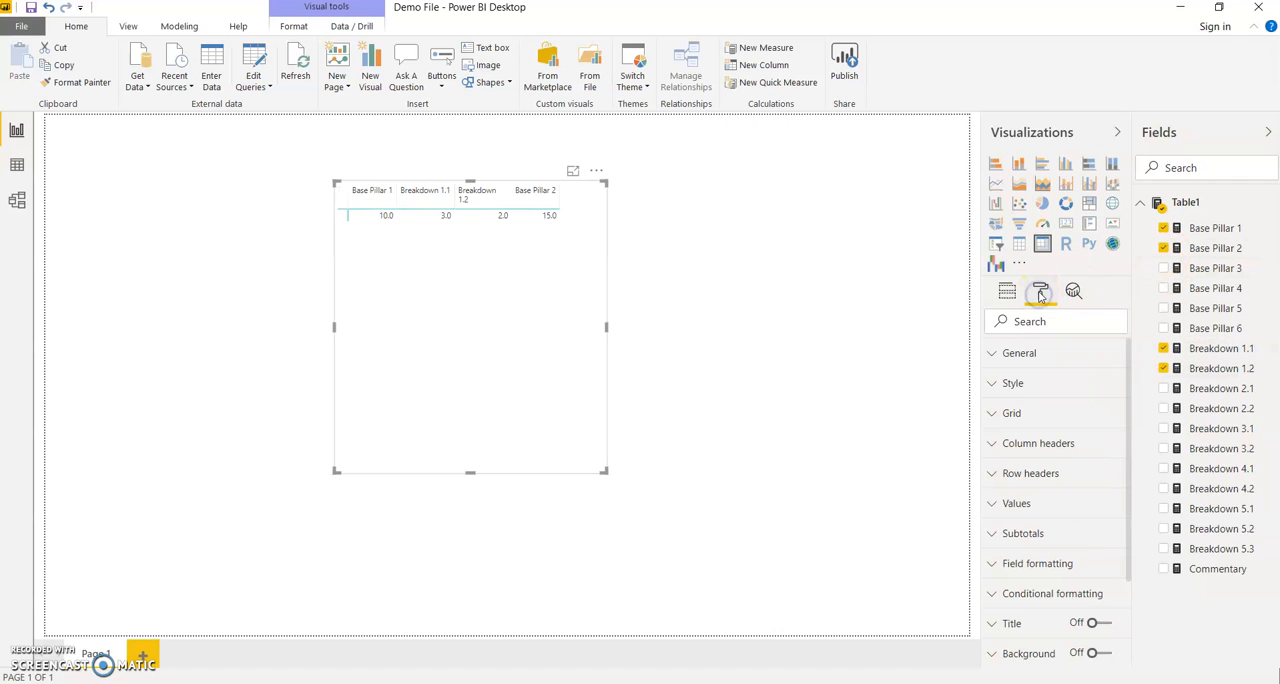
left_click(1040, 502)
scroll(1068, 610, "down", 3)
scroll(1068, 610, "down", 2)
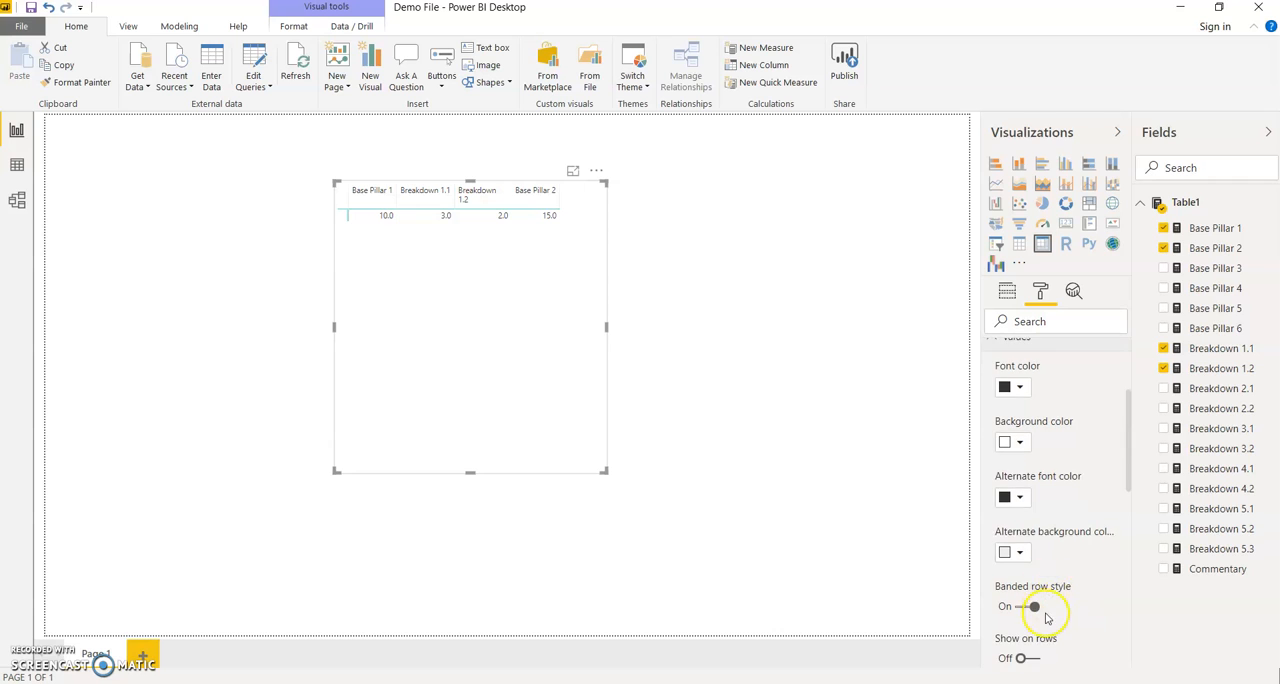
scroll(1034, 560, "down", 1)
scroll(1014, 449, "up", 5)
scroll(1052, 532, "down", 3)
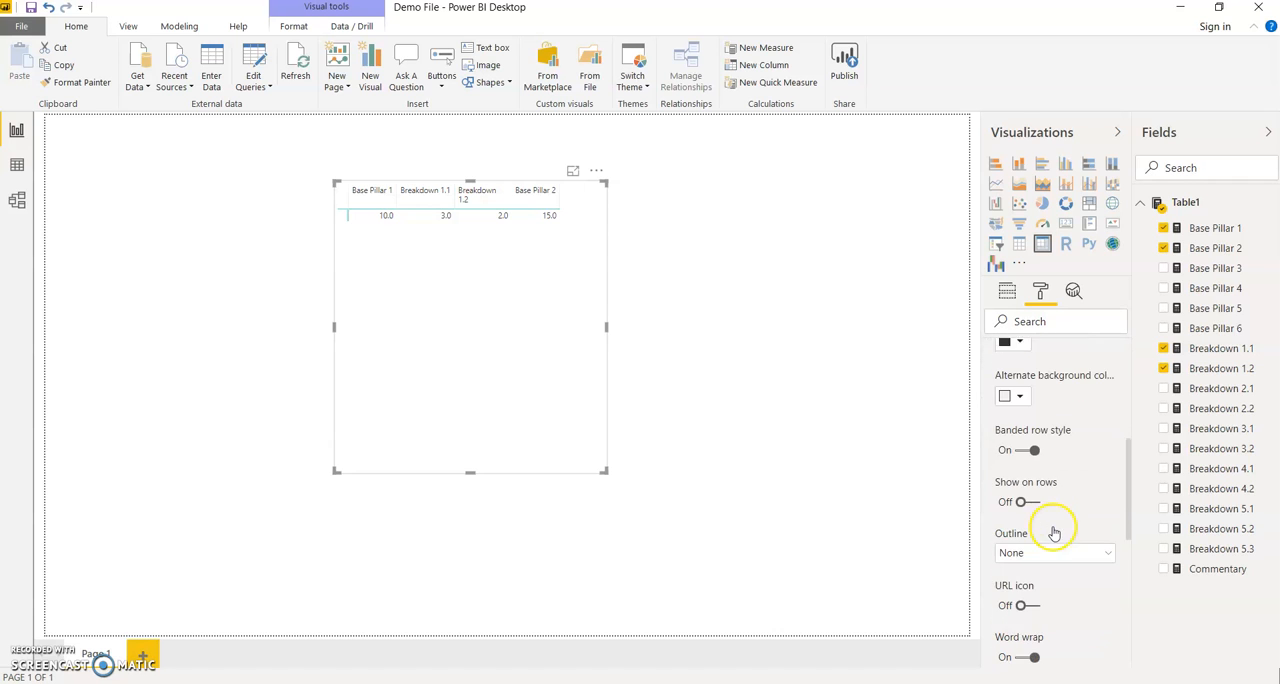
left_click(1030, 491)
left_click_drag(458, 373, 495, 428)
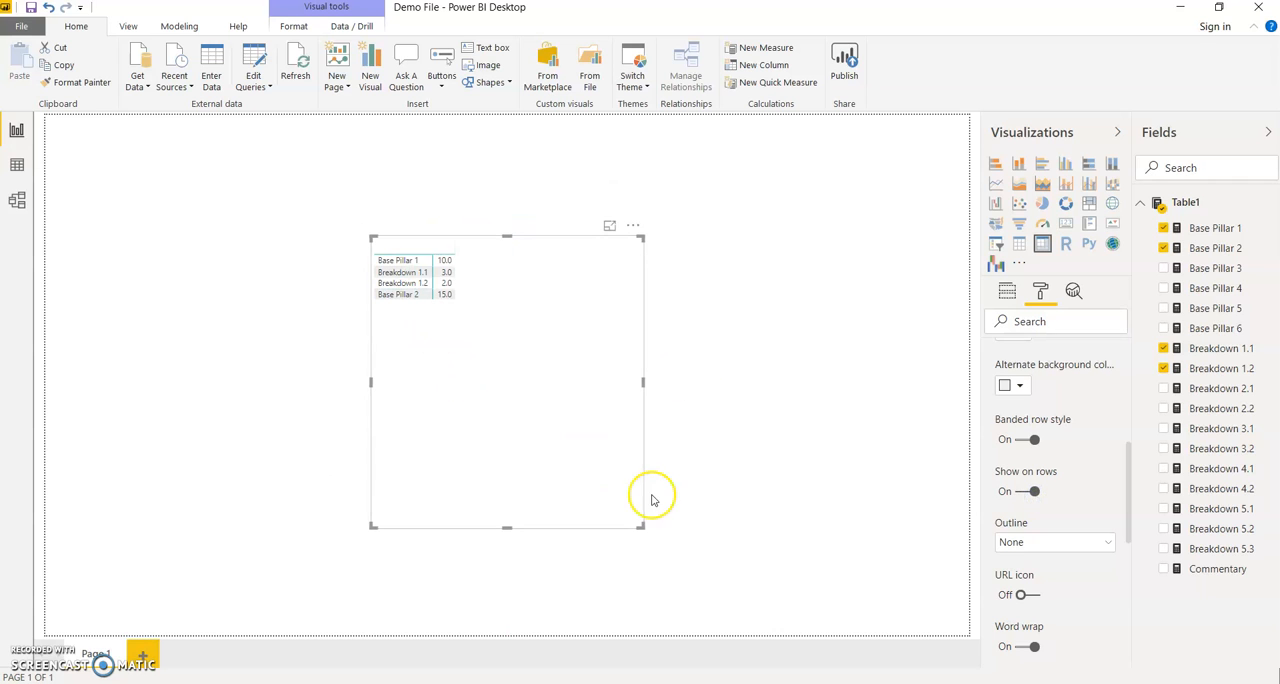
Set the text size of the matrix values to 14 pt.
scroll(1050, 480, "up", 7)
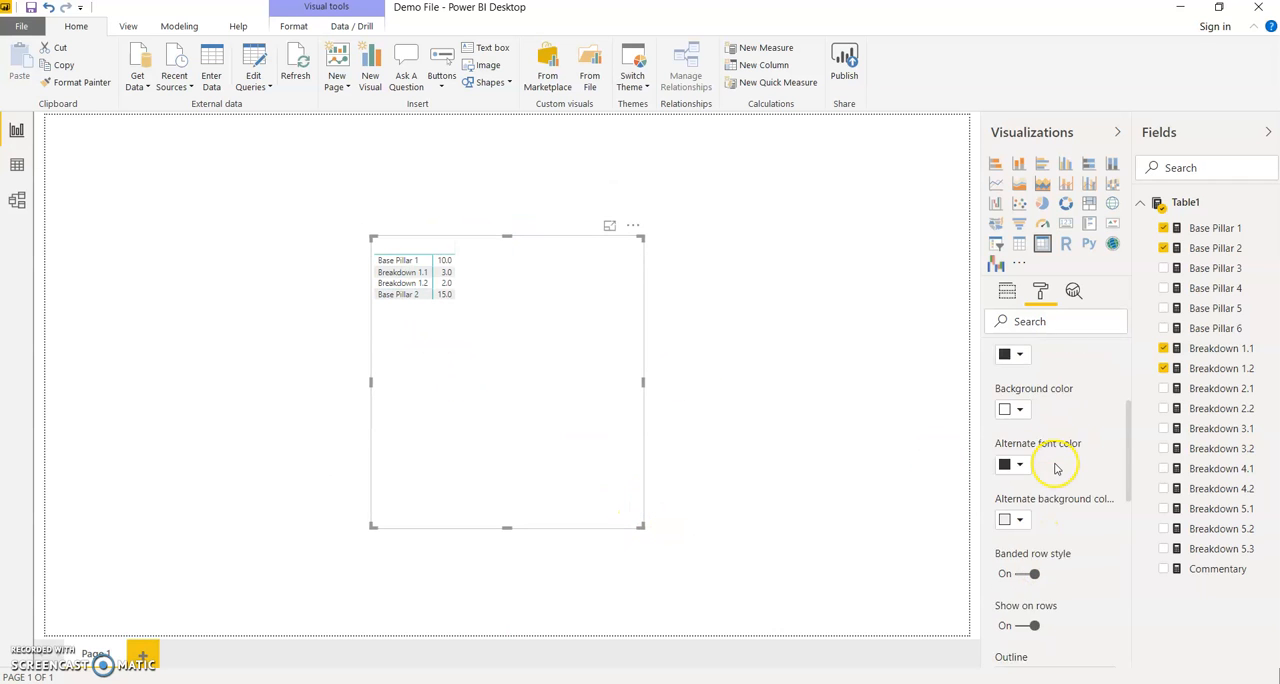
scroll(1047, 503, "down", 5)
scroll(1047, 503, "down", 5)
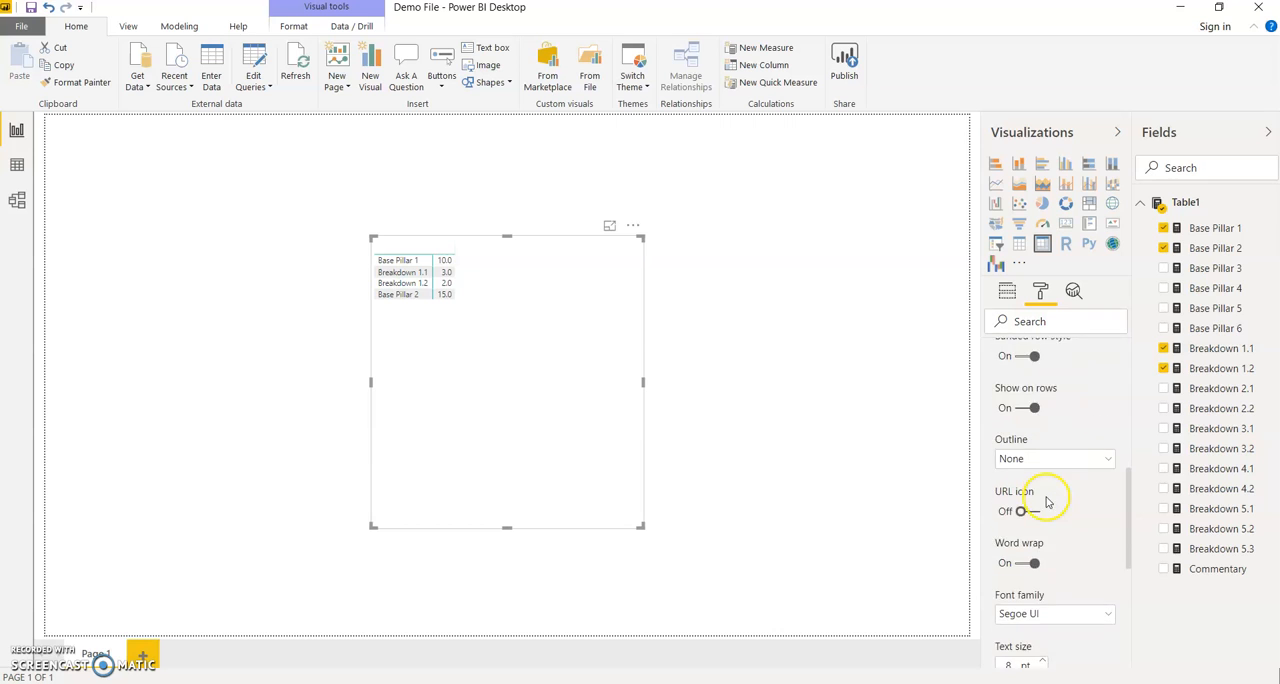
left_click(1044, 582)
left_click(1044, 580)
left_click(1044, 580)
left_click(1044, 580)
left_click(1044, 580)
left_click(1044, 580)
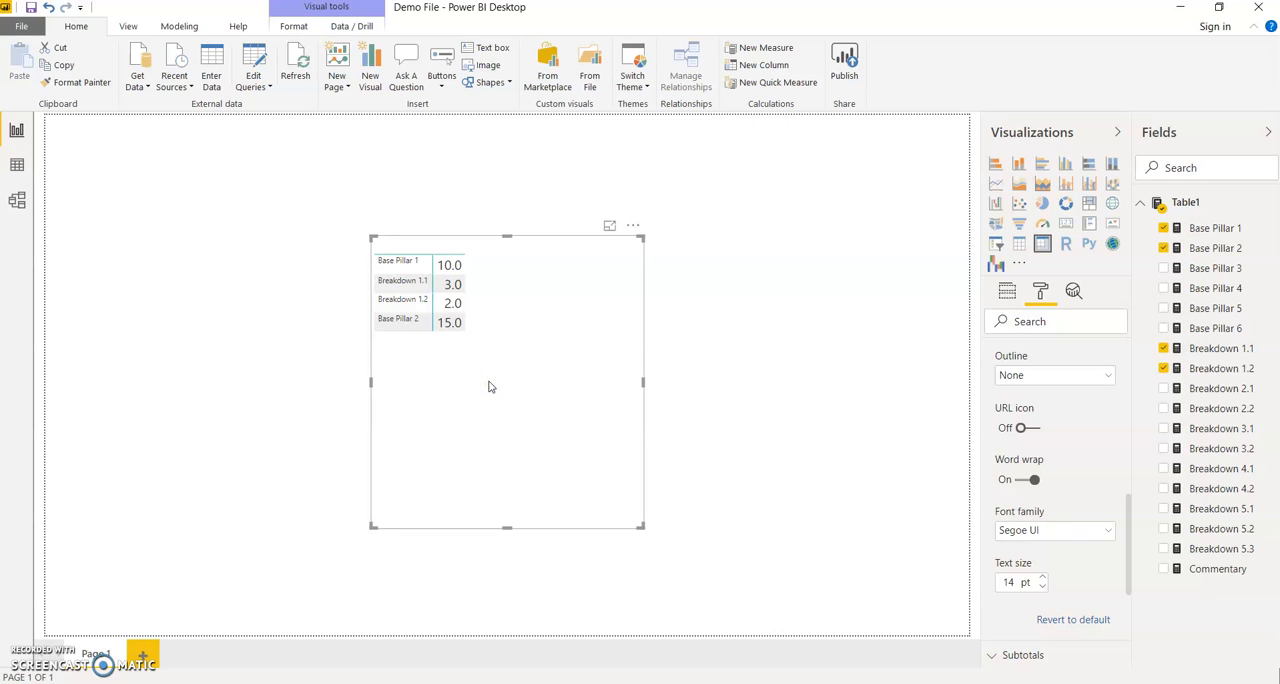
Move the matrix to the page's upper-left corner, shrink it to fit its content and deselect it.
left_click_drag(489, 387, 174, 286)
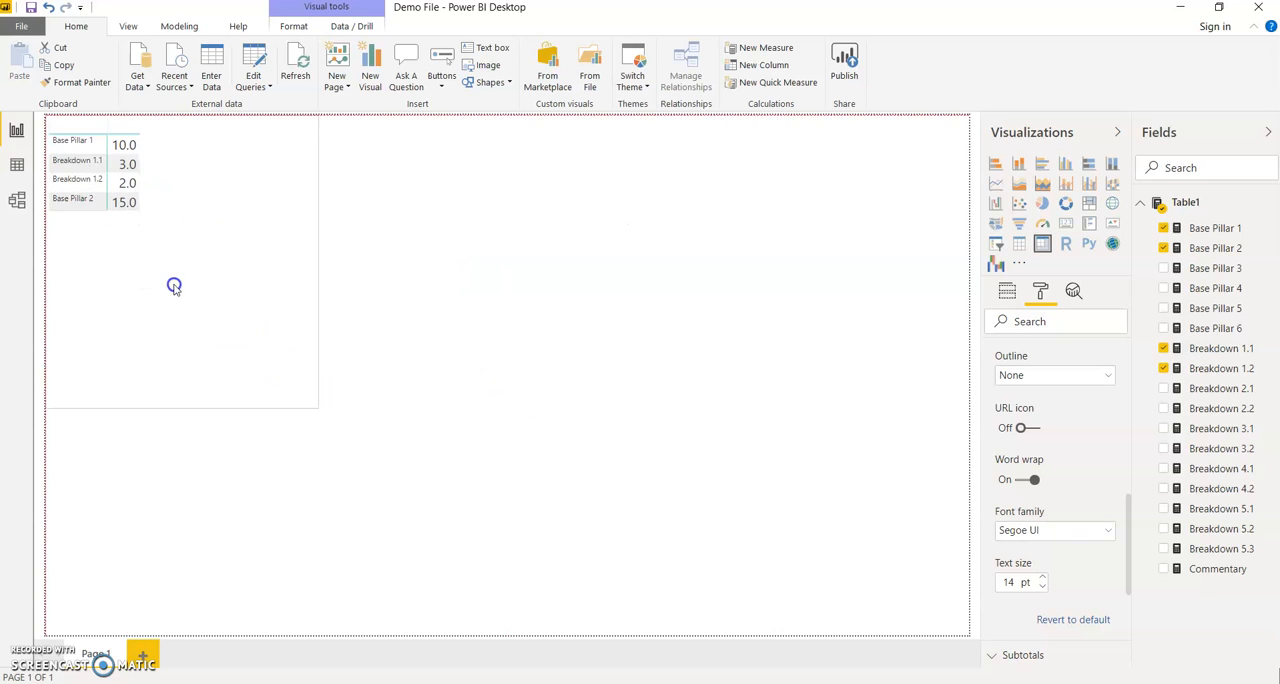
left_click_drag(314, 402, 180, 263)
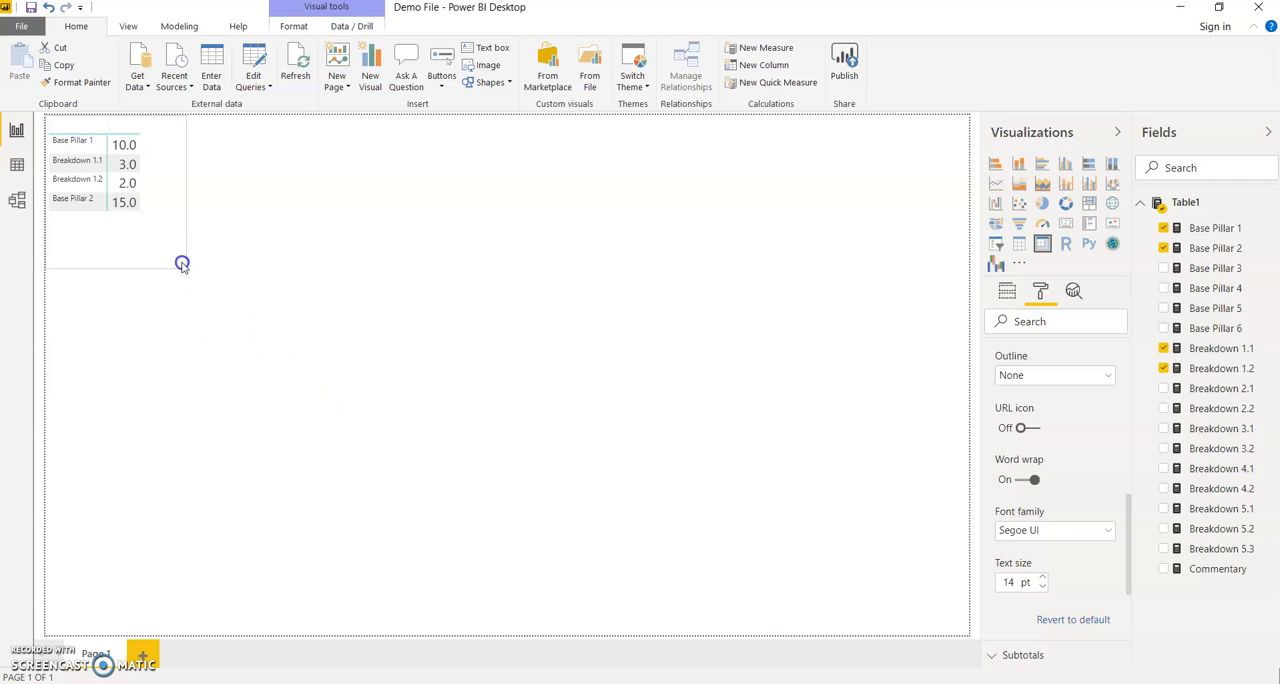
left_click(735, 366)
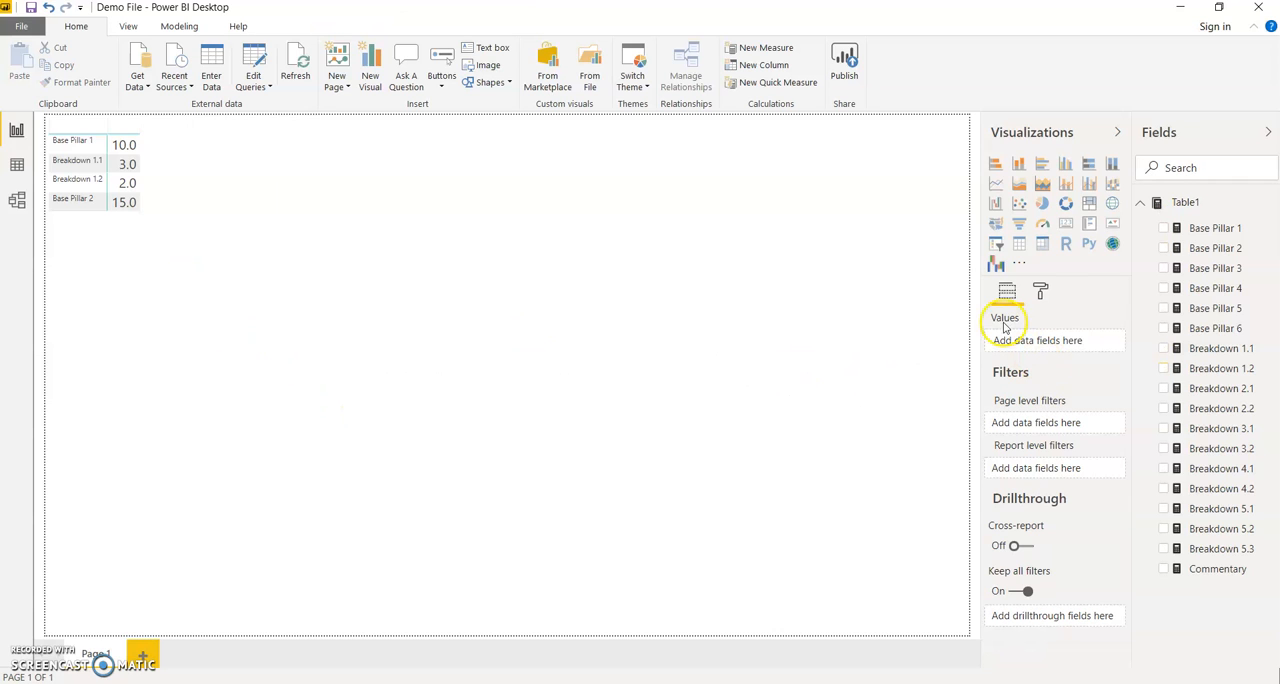
Add the imported custom waterfall visual, place it beside the matrix and enlarge it across the page.
left_click(1020, 267)
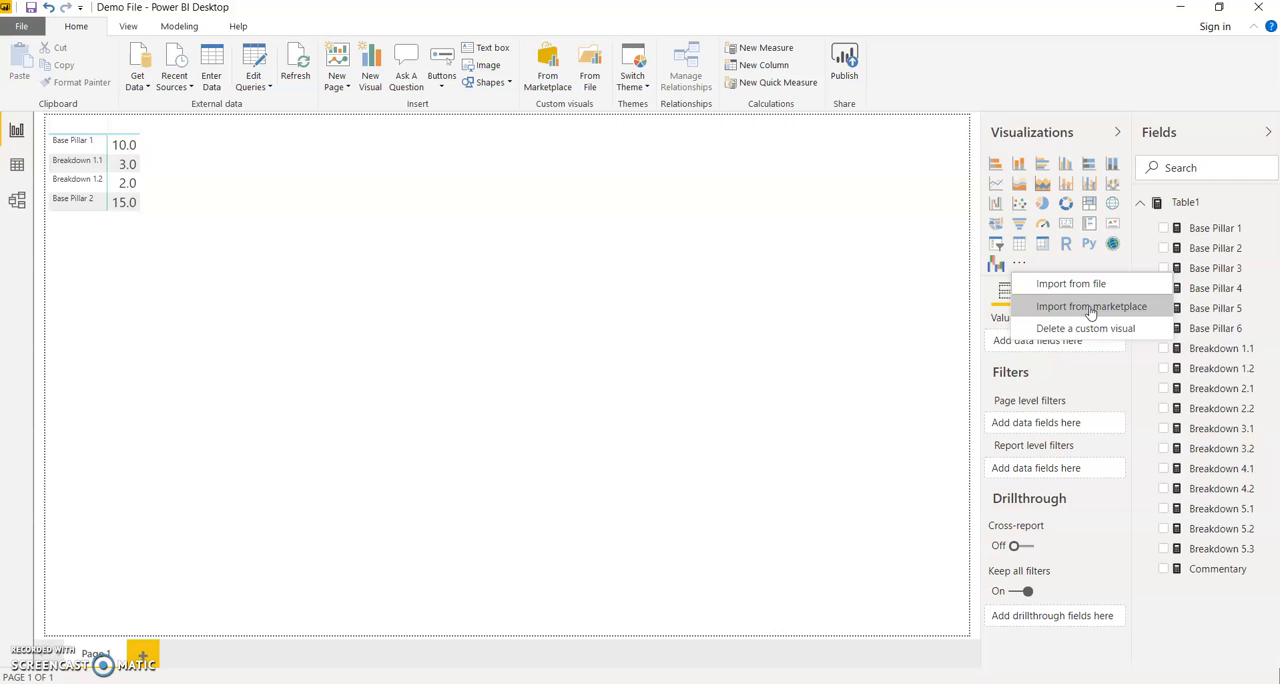
left_click(829, 343)
left_click(996, 263)
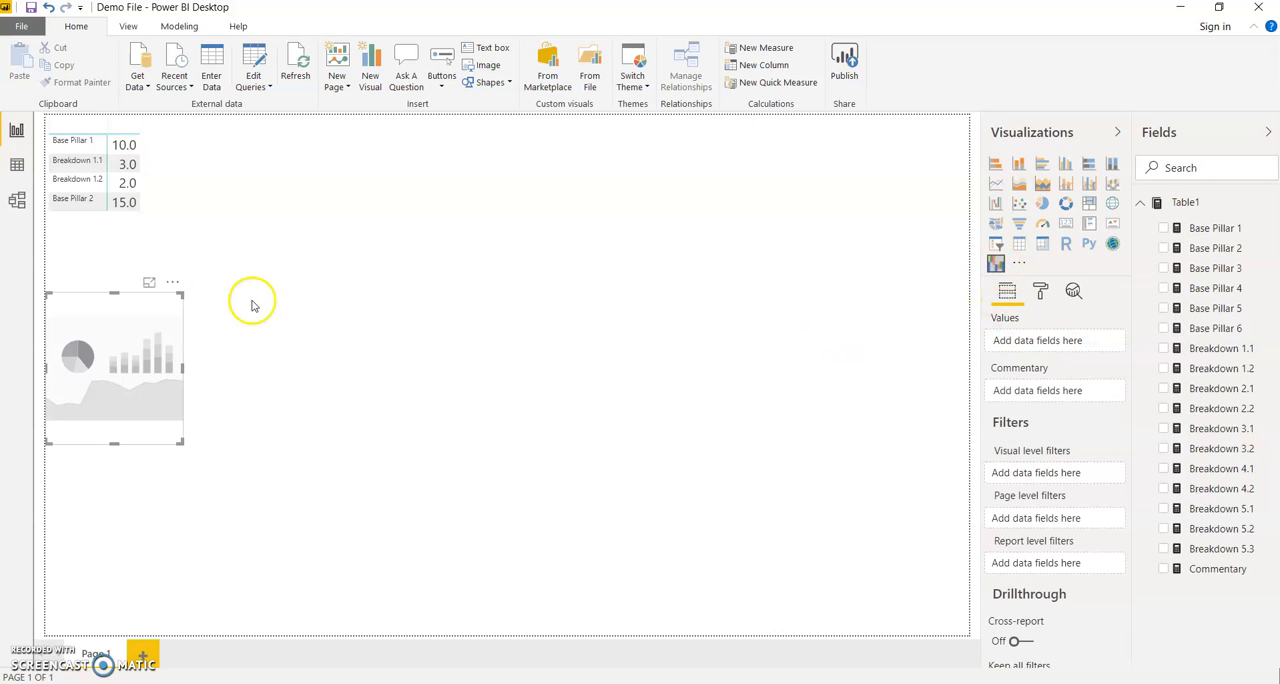
left_click_drag(151, 374, 343, 286)
left_click_drag(381, 344, 841, 533)
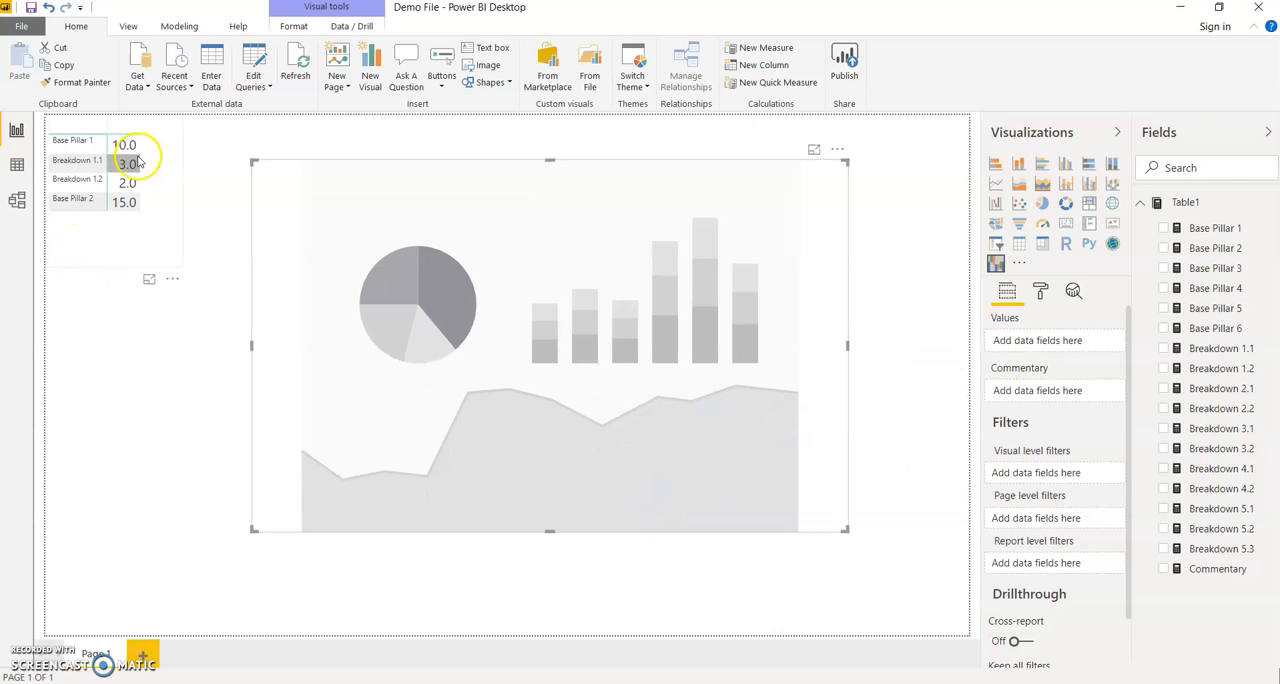
Add Base Pillar 1, Breakdown 1.1, Breakdown 1.2 and Base Pillar 2 as values of the waterfall visual, in that order.
left_click(1163, 228)
left_click(1163, 348)
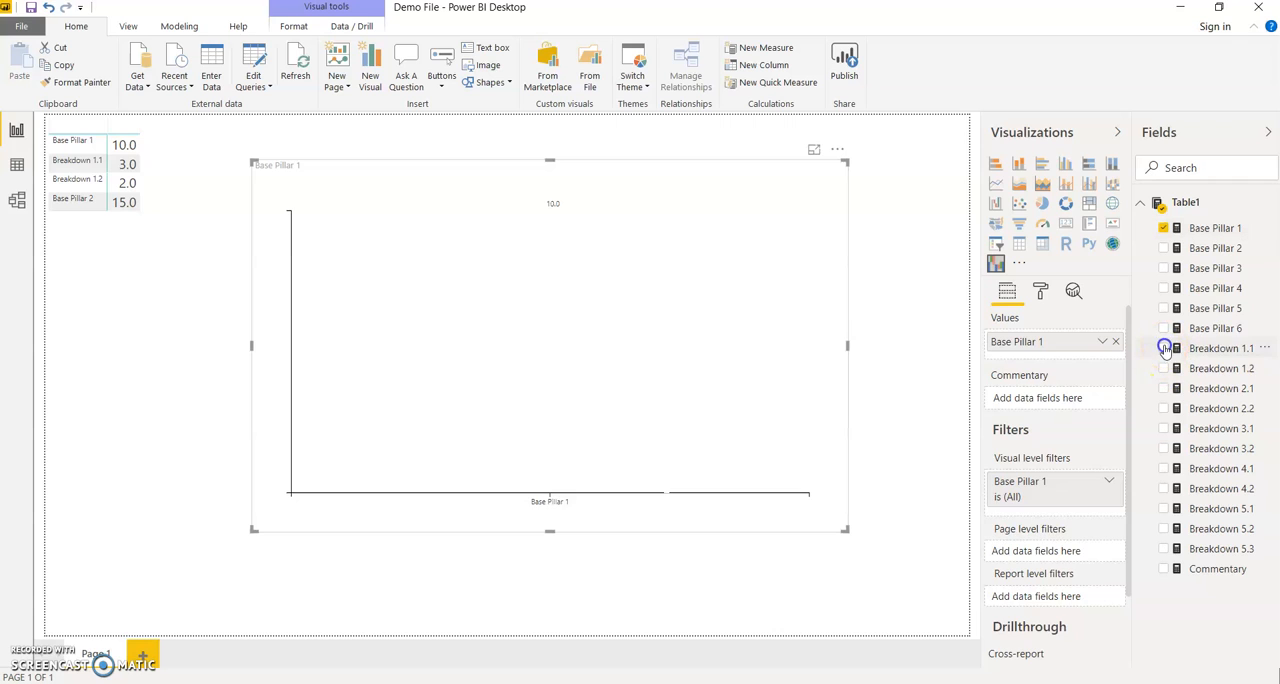
left_click(1163, 368)
left_click(1163, 248)
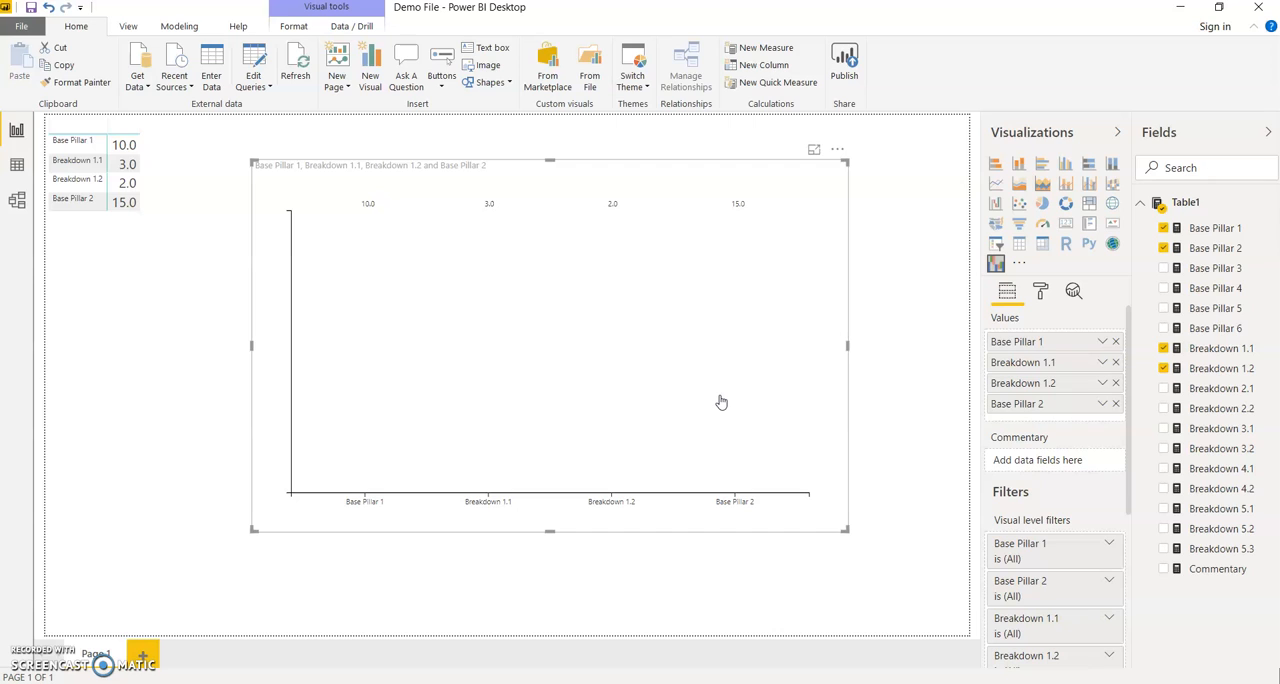
Rename the waterfall values Base Pillar 1 and Base Pillar 2 to _Base Pillar 1 and _Base Pillar 2.
double_click(1012, 343)
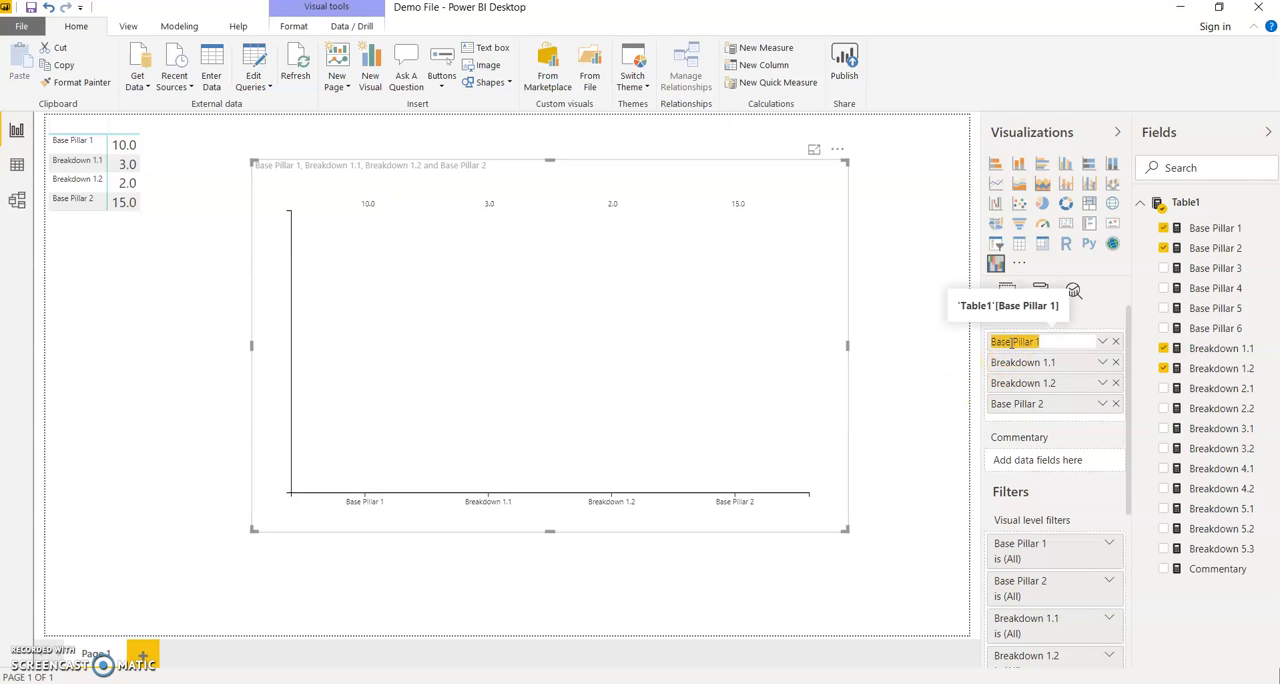
key("BackSpace")
key("Return")
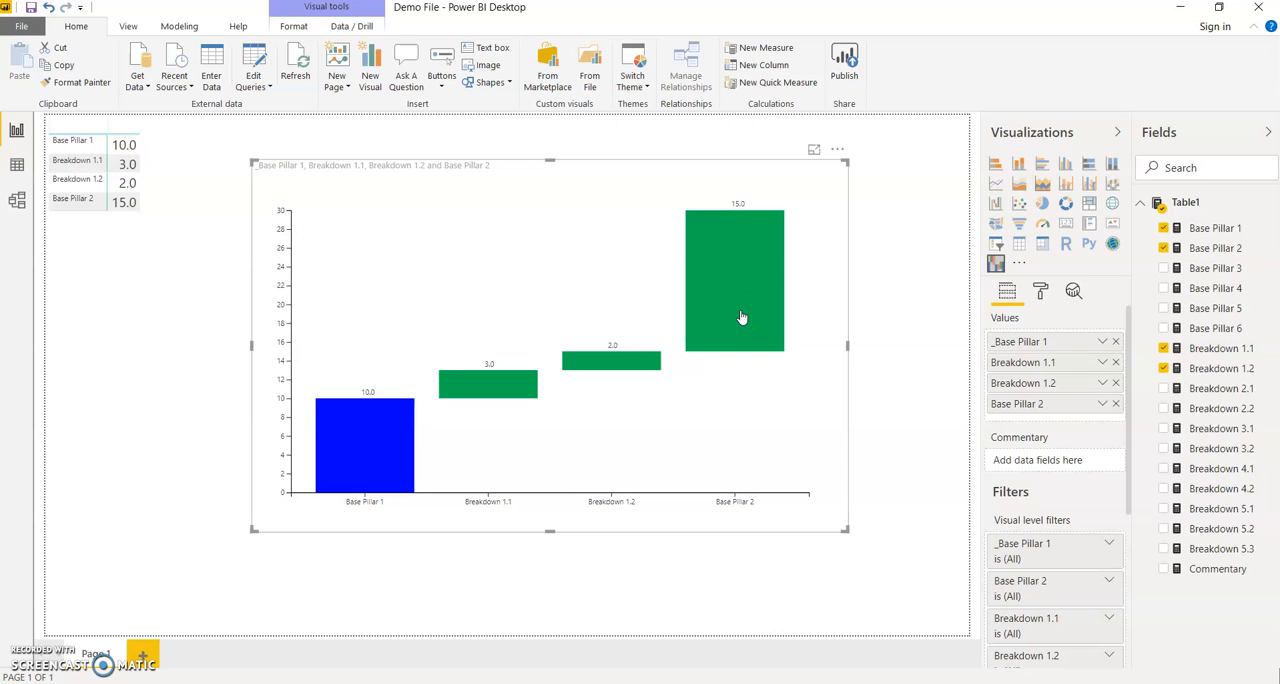
double_click(1034, 404)
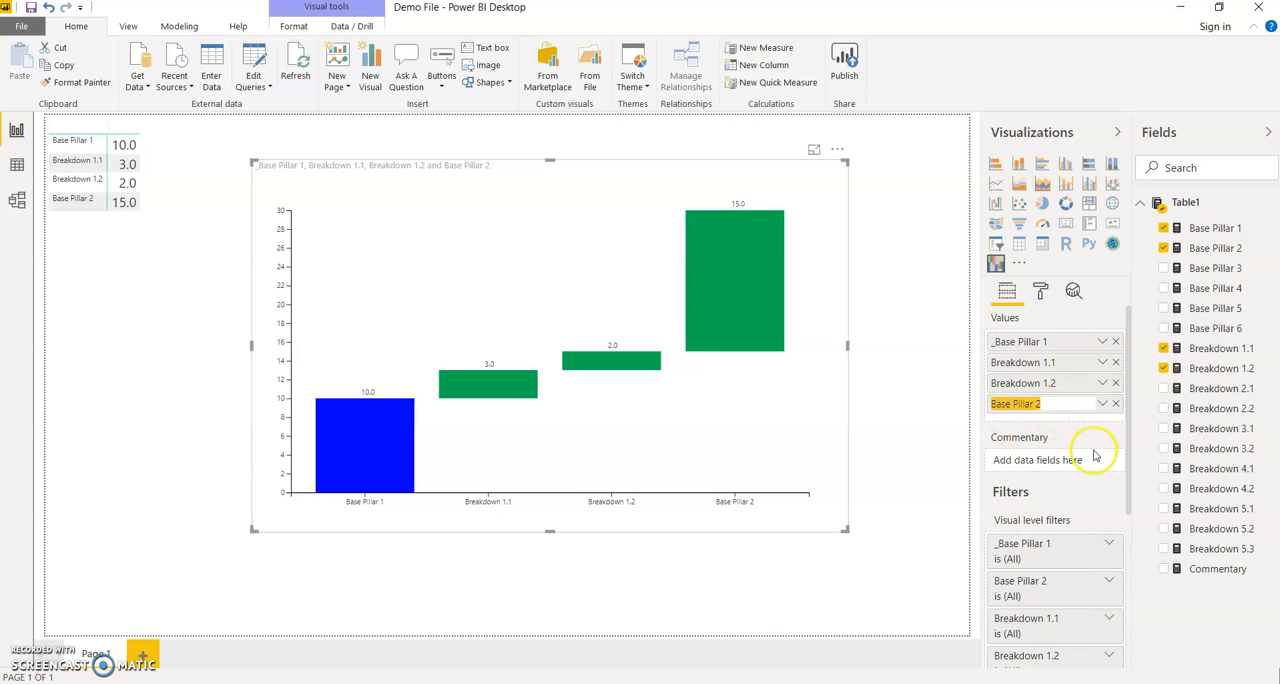
key("Home")
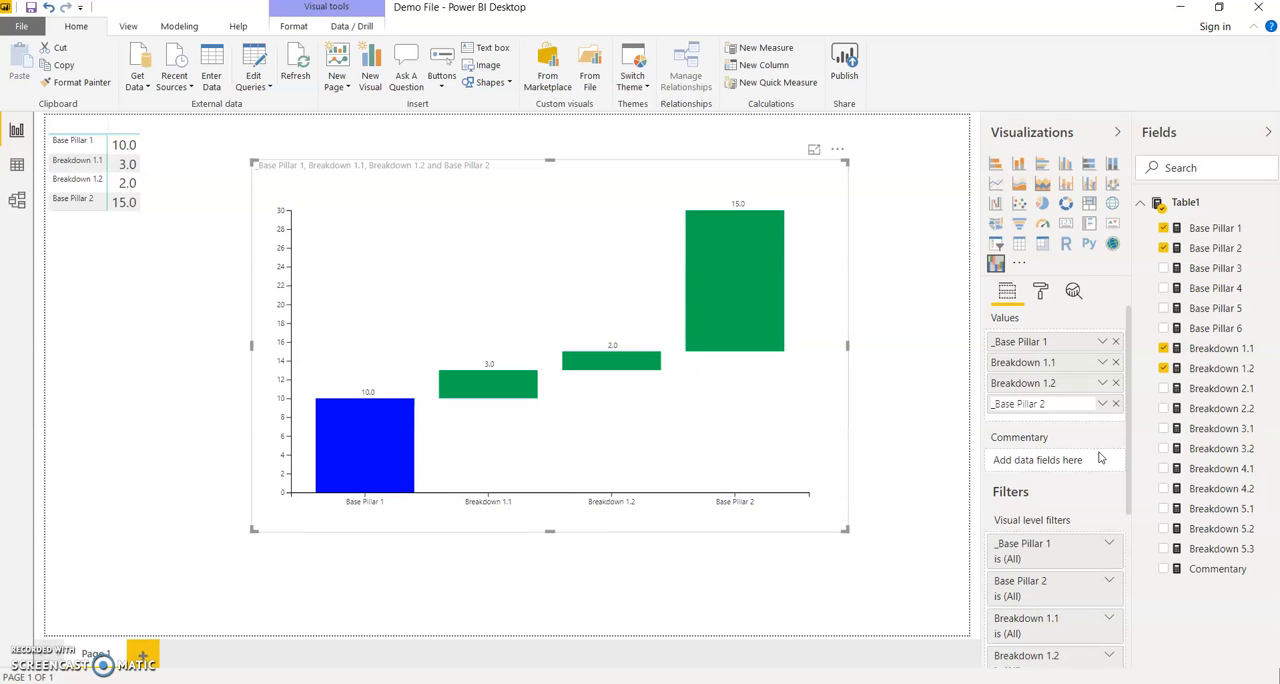
type("_")
key("Return")
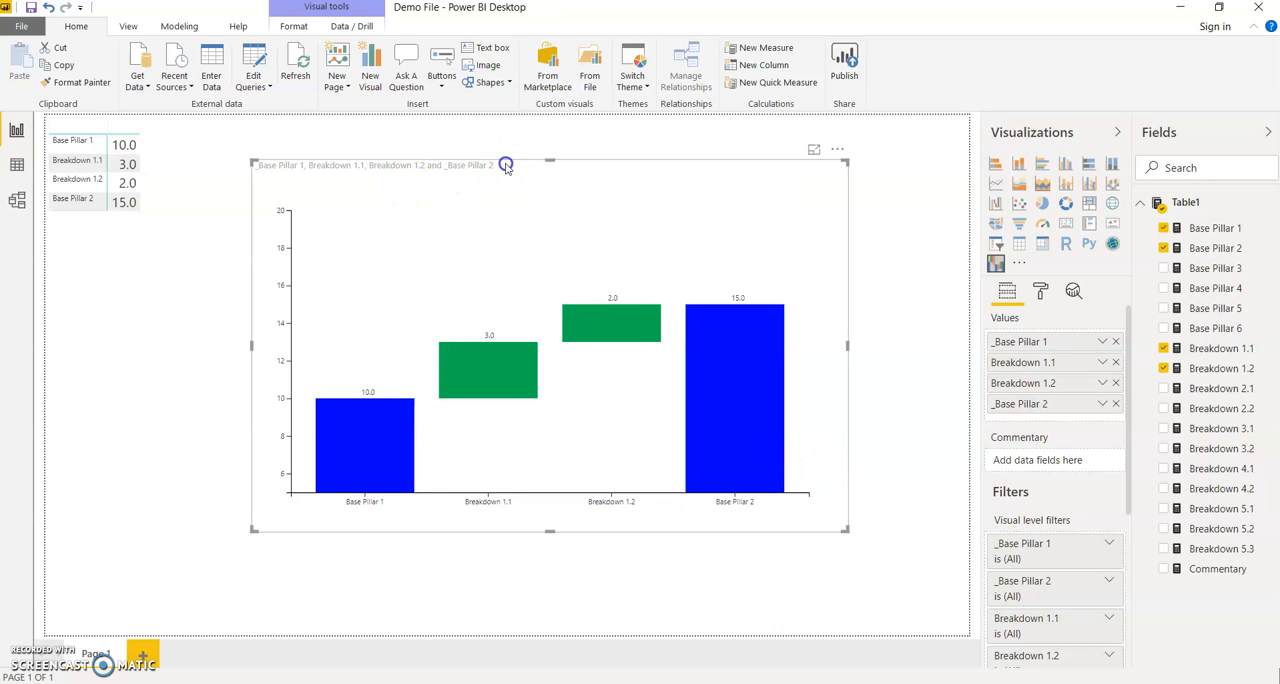
Move and widen the waterfall chart, and add Breakdown 2.1, Breakdown 2.2 and Base Pillar 3 to its values.
left_click_drag(506, 163, 459, 142)
left_click_drag(793, 509, 900, 496)
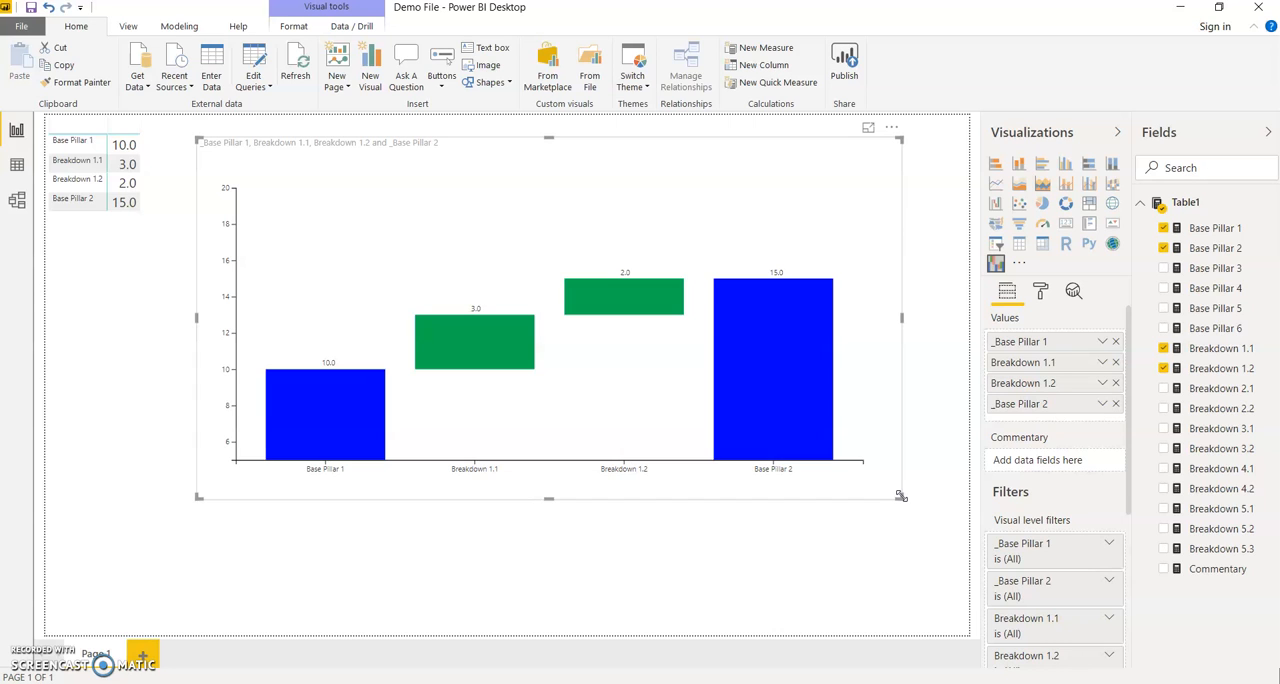
left_click(1163, 389)
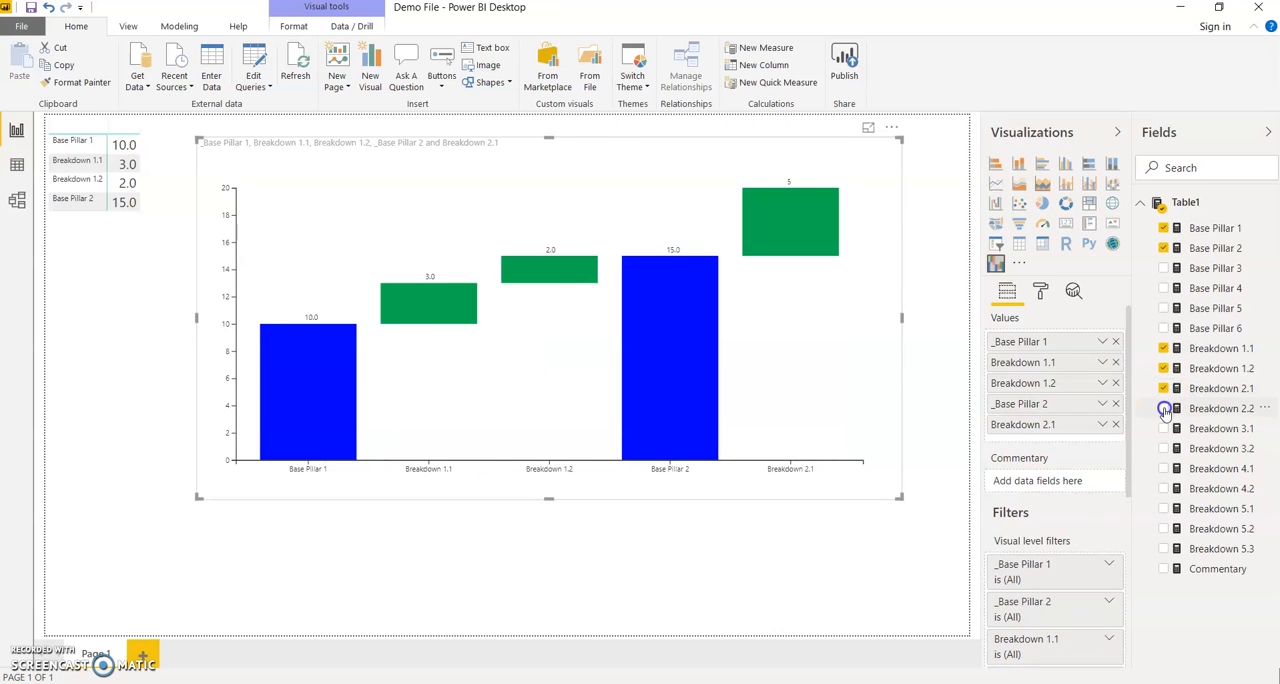
left_click(1164, 409)
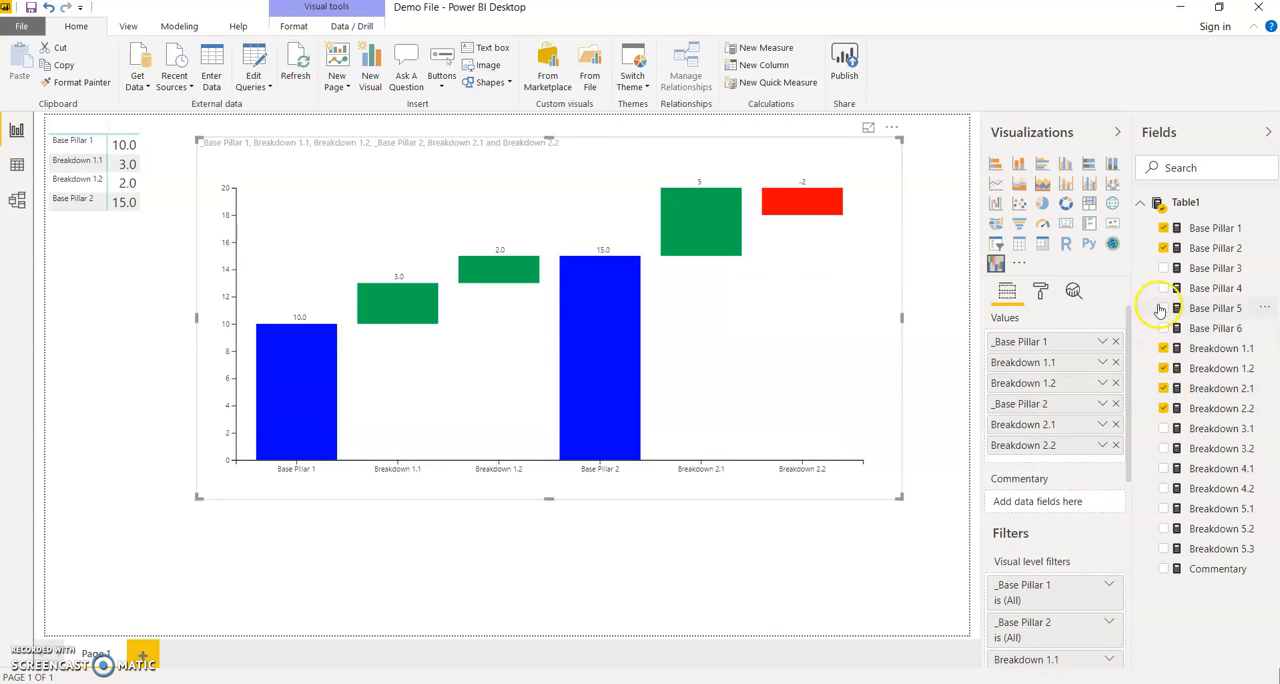
left_click(1164, 269)
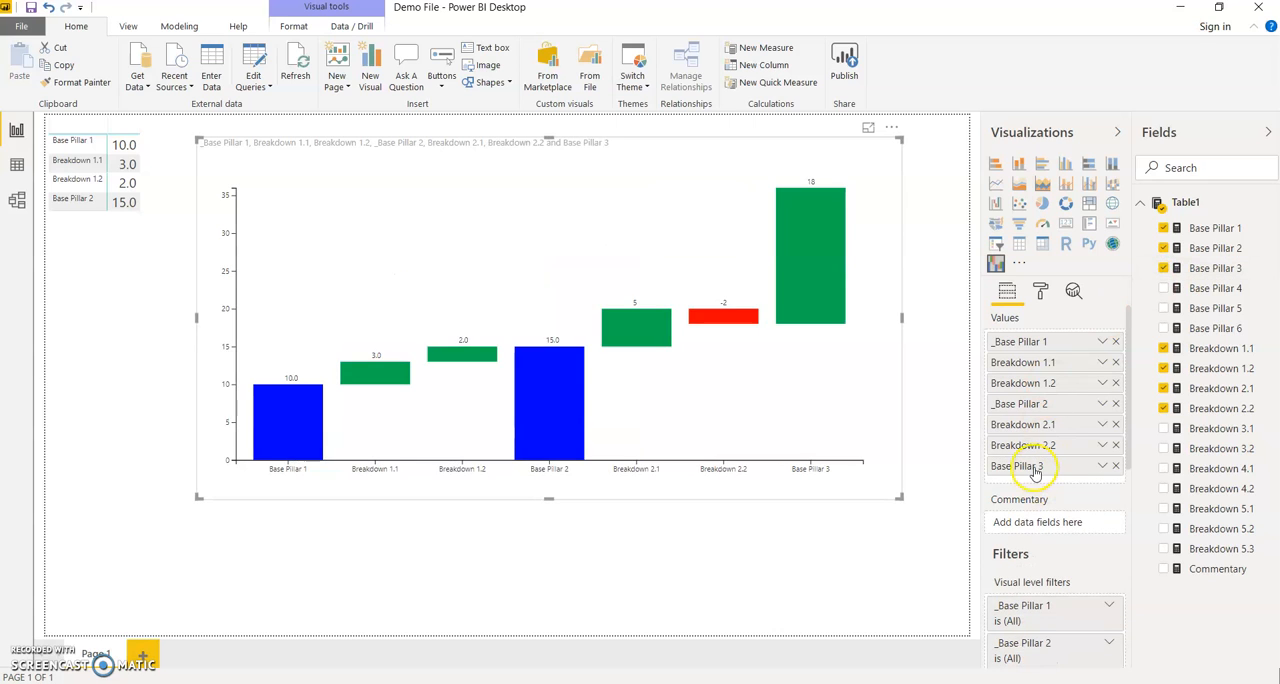
Rename the waterfall value Base Pillar 3 to _Base Pillar 3.
double_click(1035, 466)
key("Home")
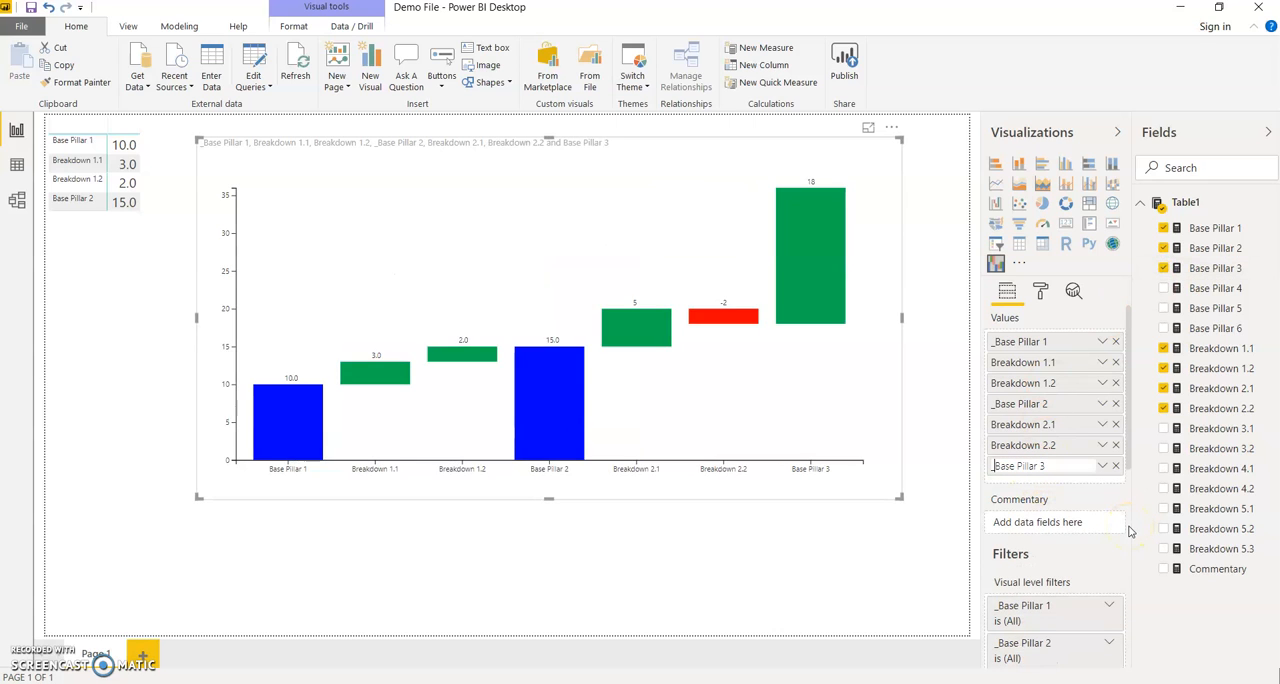
type("_")
key("Return")
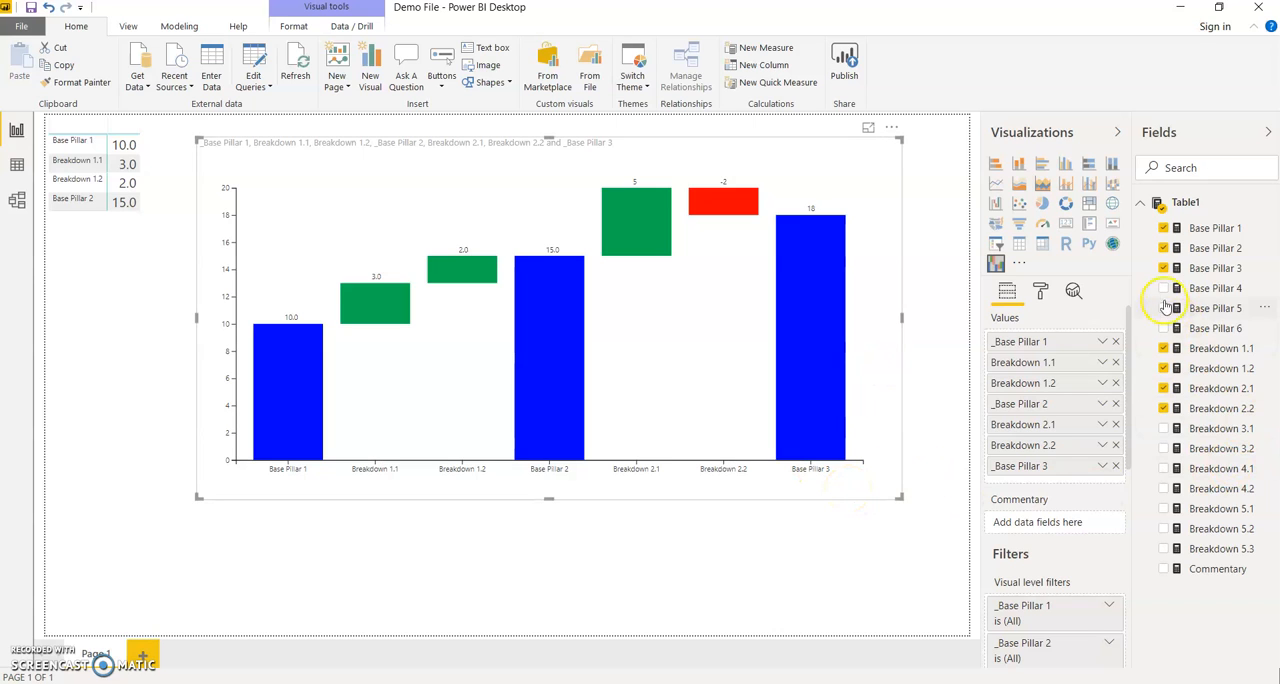
Add the measures Breakdown 3.1, 3.2, 4.1, 4.2, 5.1, 5.2 and 5.3 to the waterfall values.
left_click(1163, 428)
left_click(1163, 448)
left_click(1163, 468)
left_click(1163, 488)
left_click(1163, 508)
left_click(1163, 528)
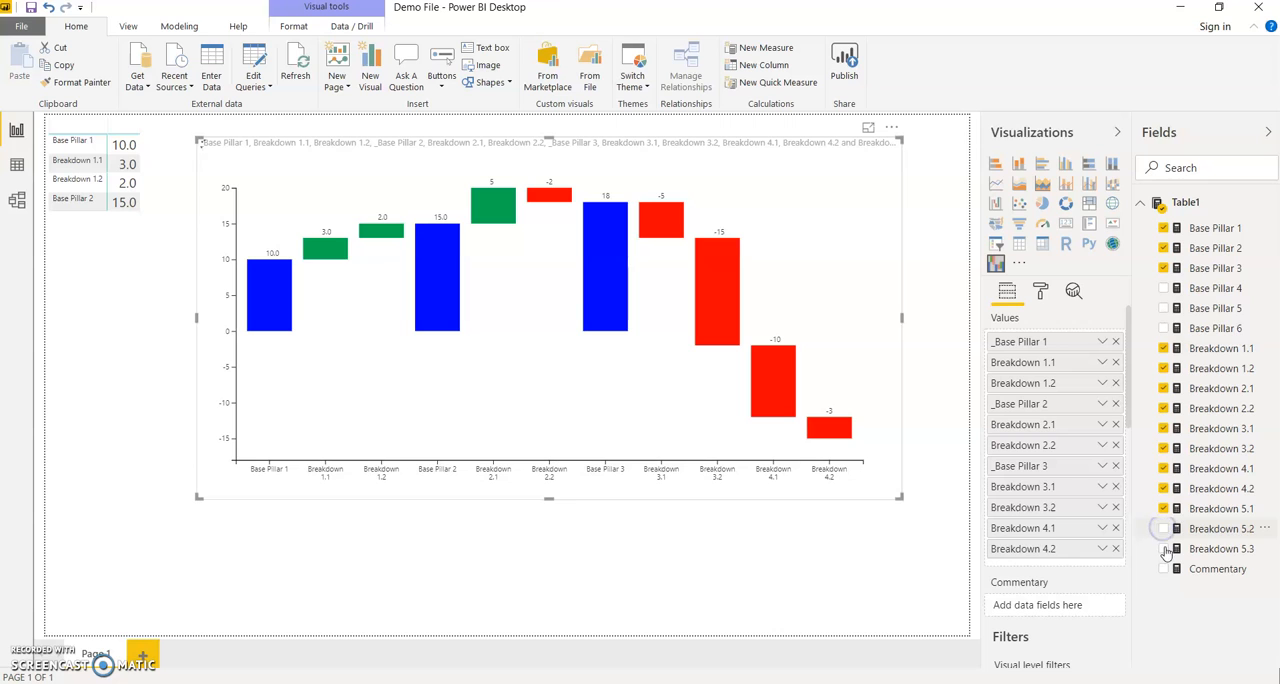
Add Base Pillar 6 as the last waterfall value and rename it _Base Pillar 6.
left_click(1163, 328)
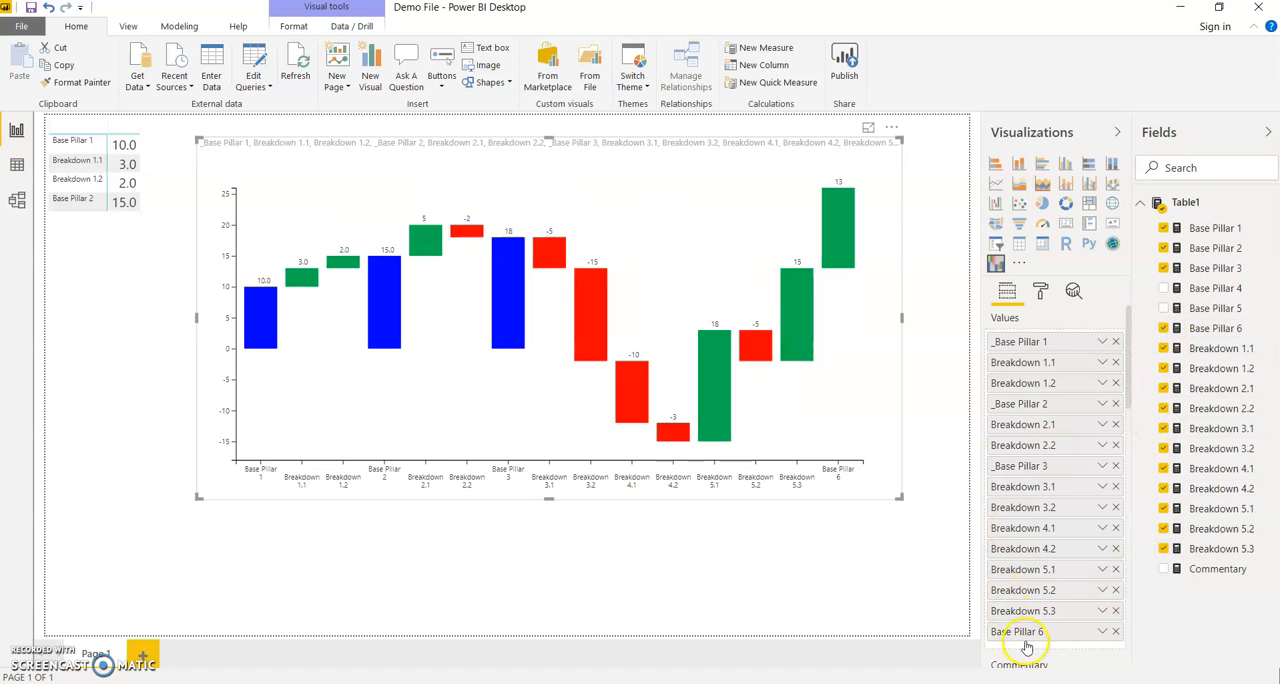
key("Home")
type("_")
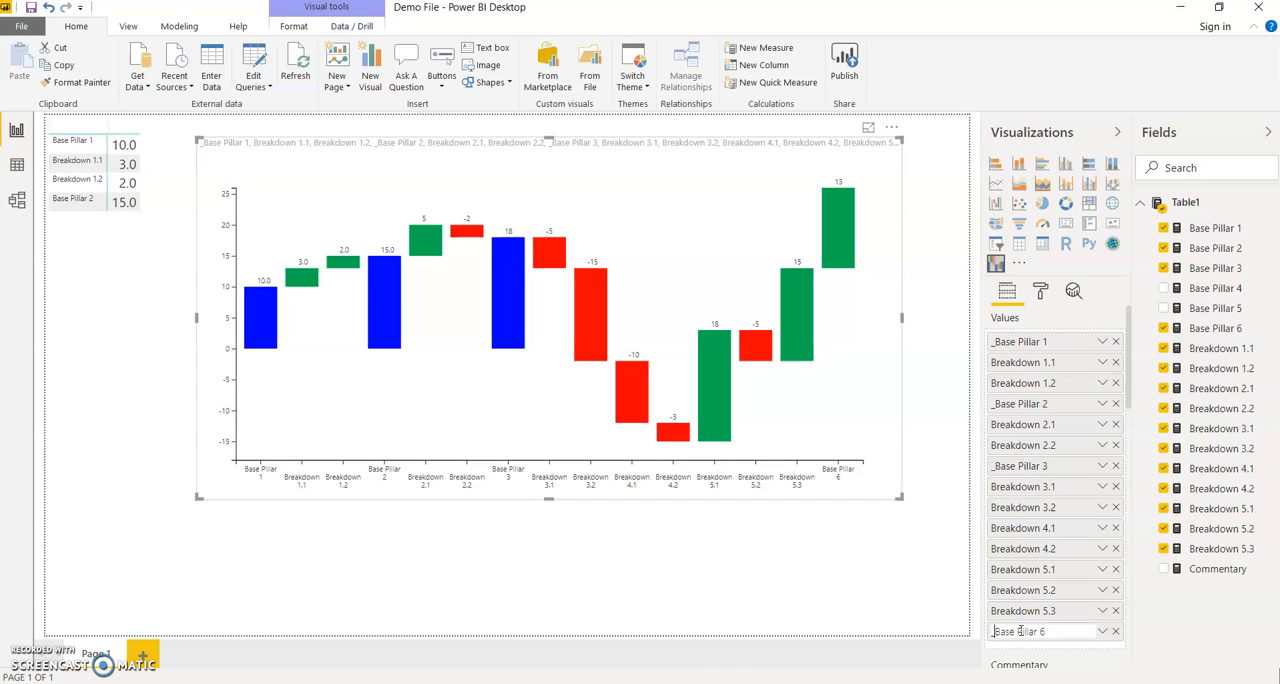
key("Return")
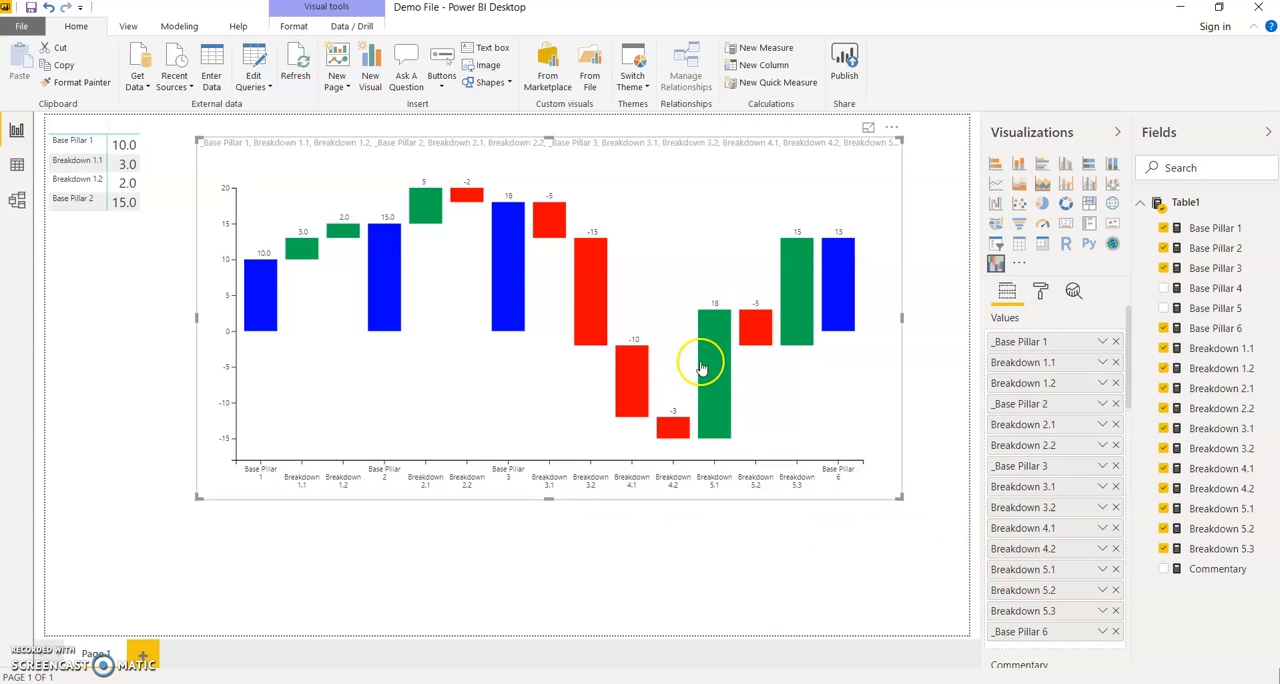
Try moving Breakdown 5.1 and Breakdown 4.1 directly after _Base Pillar 3 in the waterfall values, and restore the original order.
left_click_drag(1046, 569, 1057, 490)
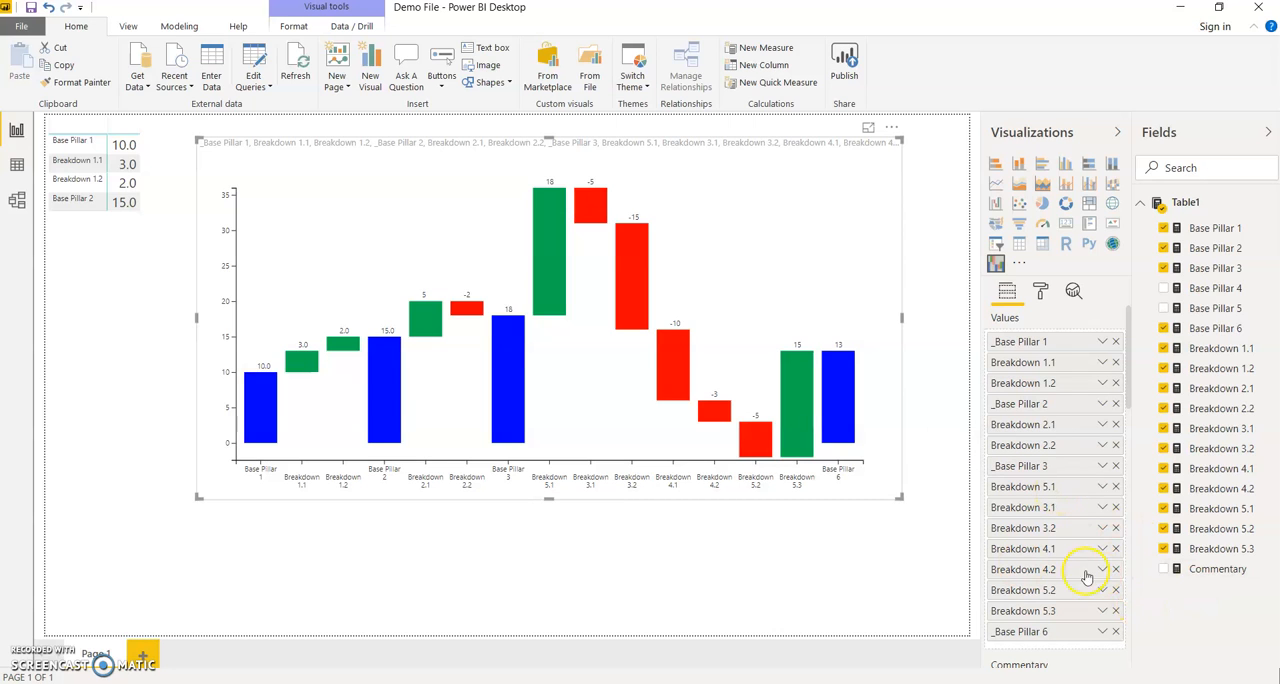
mouse_move(1050, 490)
left_mouse_down()
mouse_move(1062, 588)
mouse_move(1060, 487)
left_mouse_up()
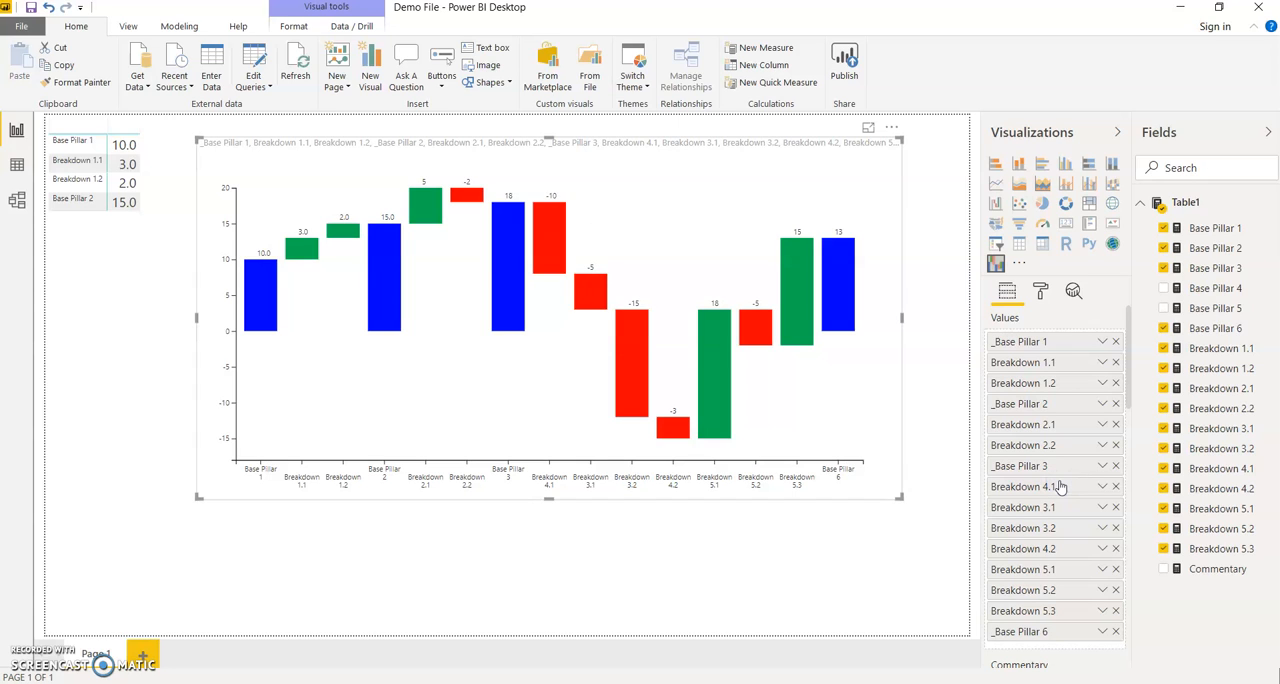
left_click_drag(1054, 486, 1065, 550)
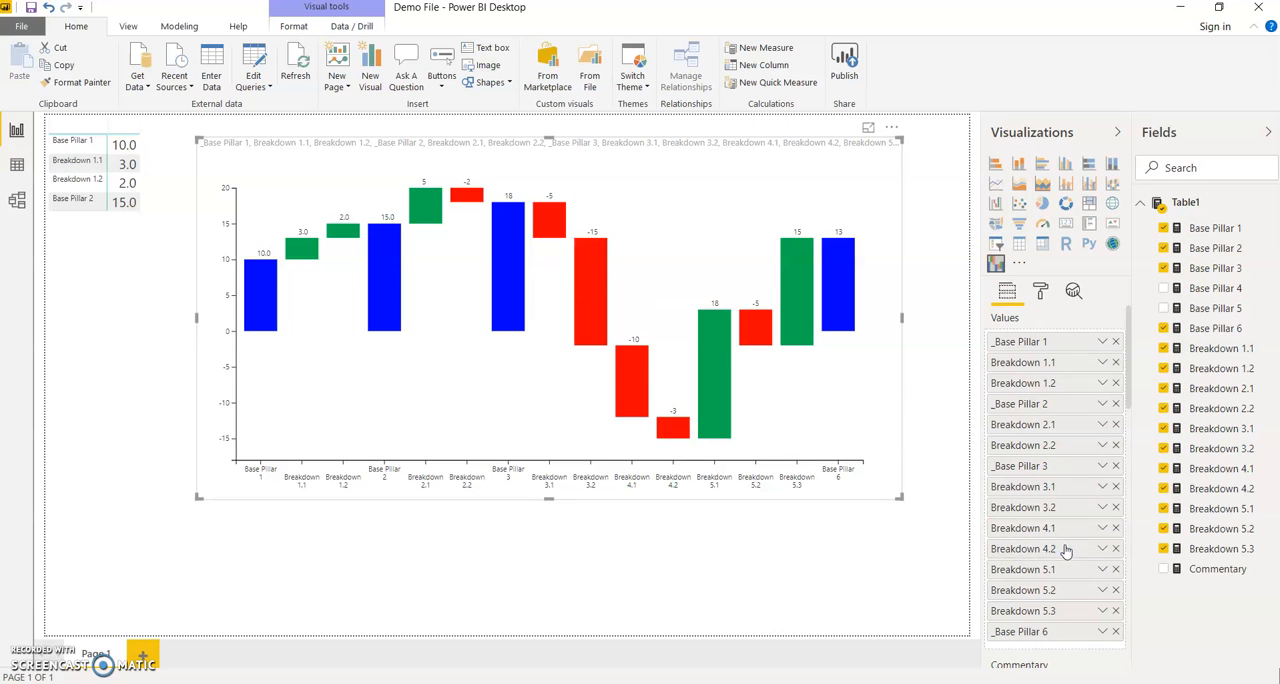
Insert Base Pillar 4 between Breakdown 3.2 and Breakdown 4.1 in the waterfall values and rename it _Base Pillar 4.
left_click(1164, 308)
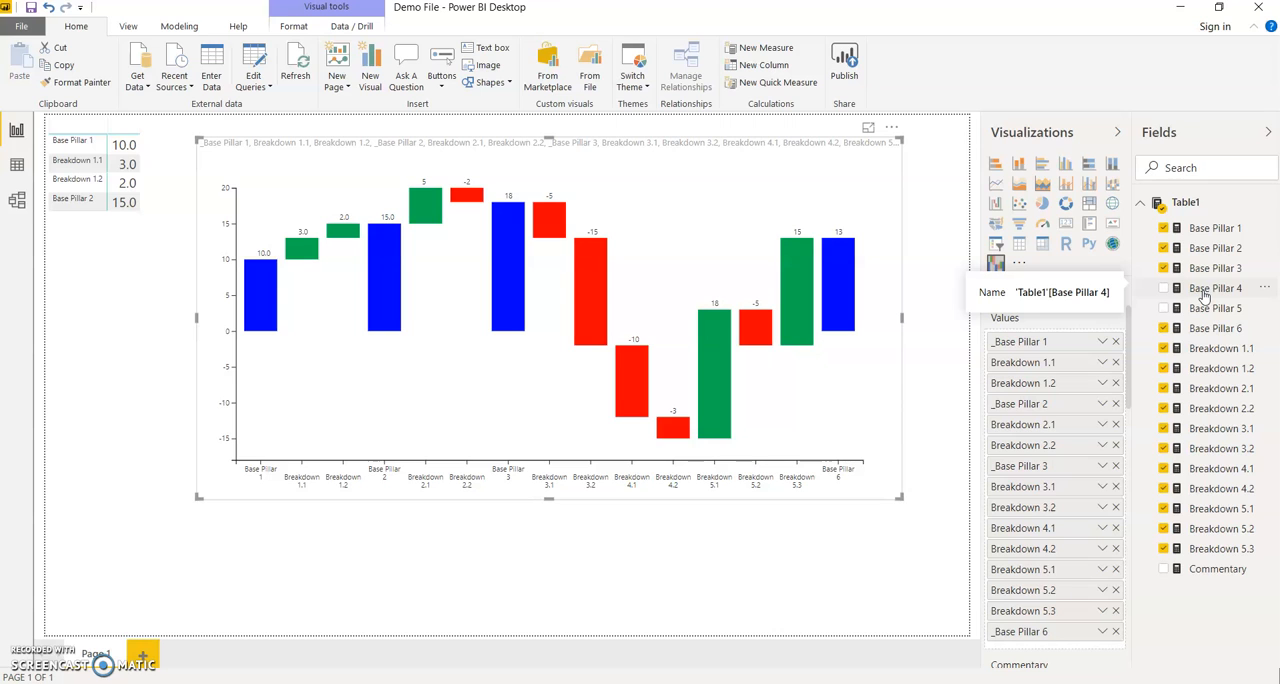
left_click_drag(1205, 294, 1060, 520)
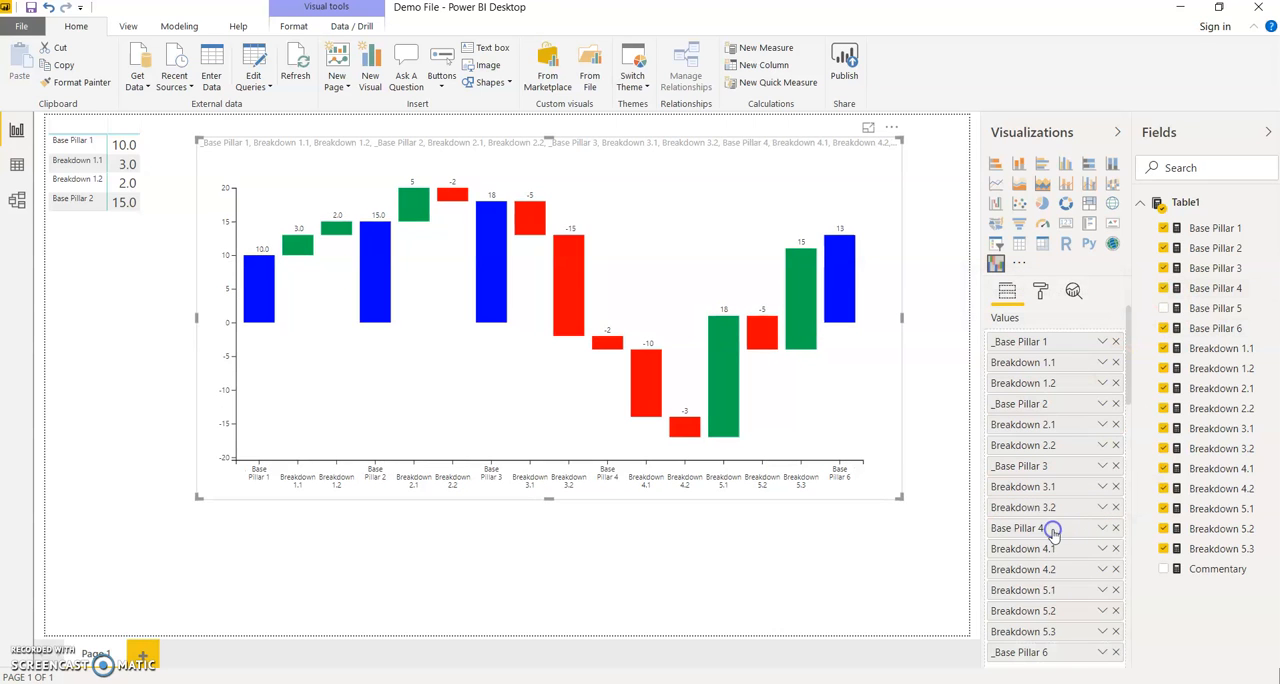
double_click(1053, 530)
key("Home")
type("_")
key("Return")
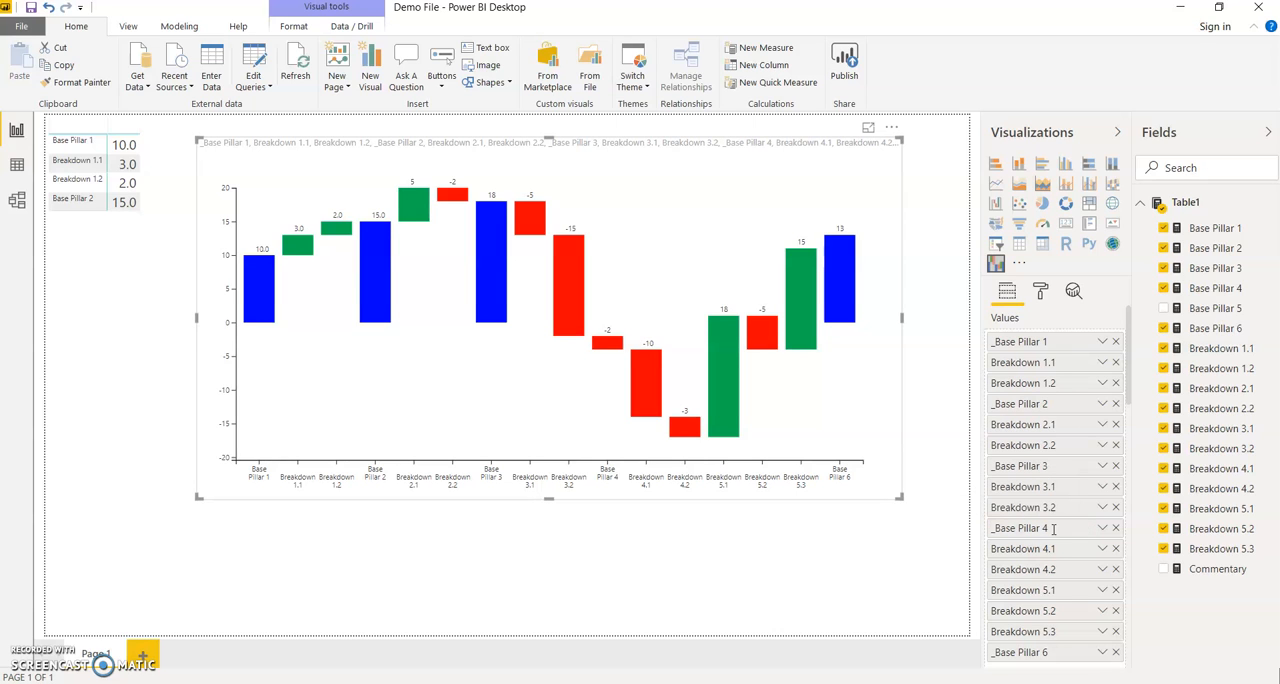
Insert Base Pillar 5 between Breakdown 4.2 and Breakdown 5.1 in the waterfall values and rename it _Base Pillar 5.
left_click_drag(1222, 308, 1060, 594)
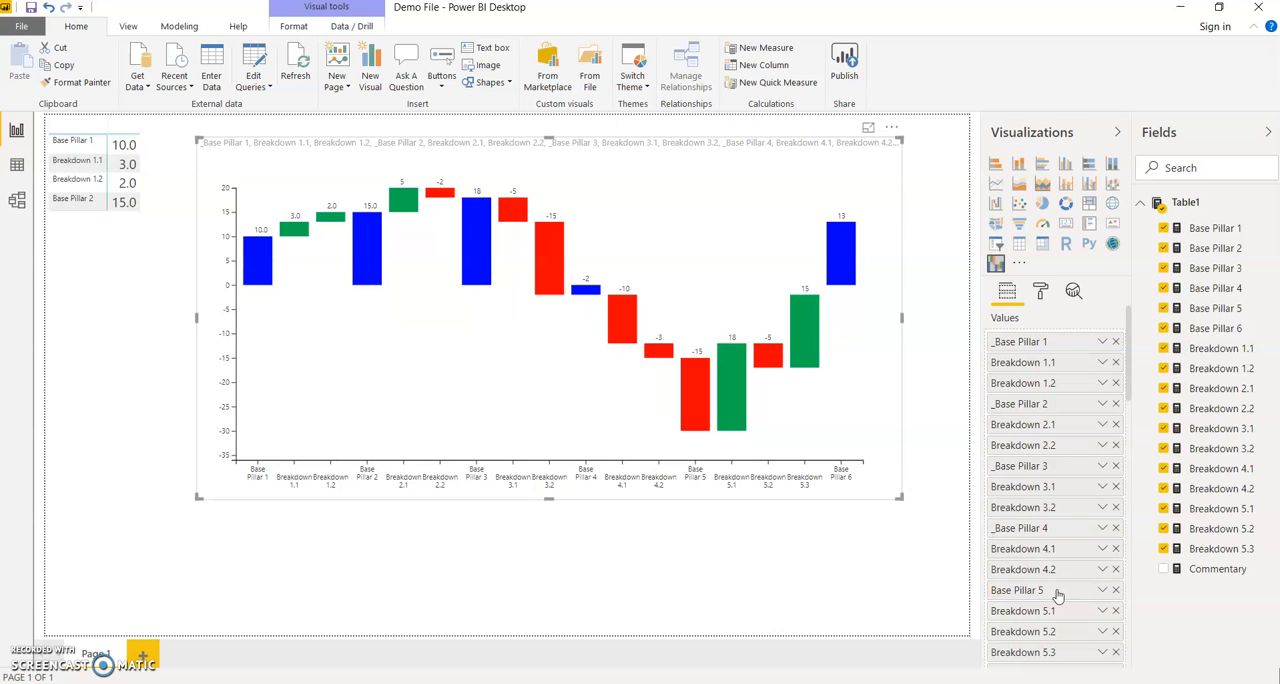
double_click(1057, 592)
key("Home")
type("_")
key("Return")
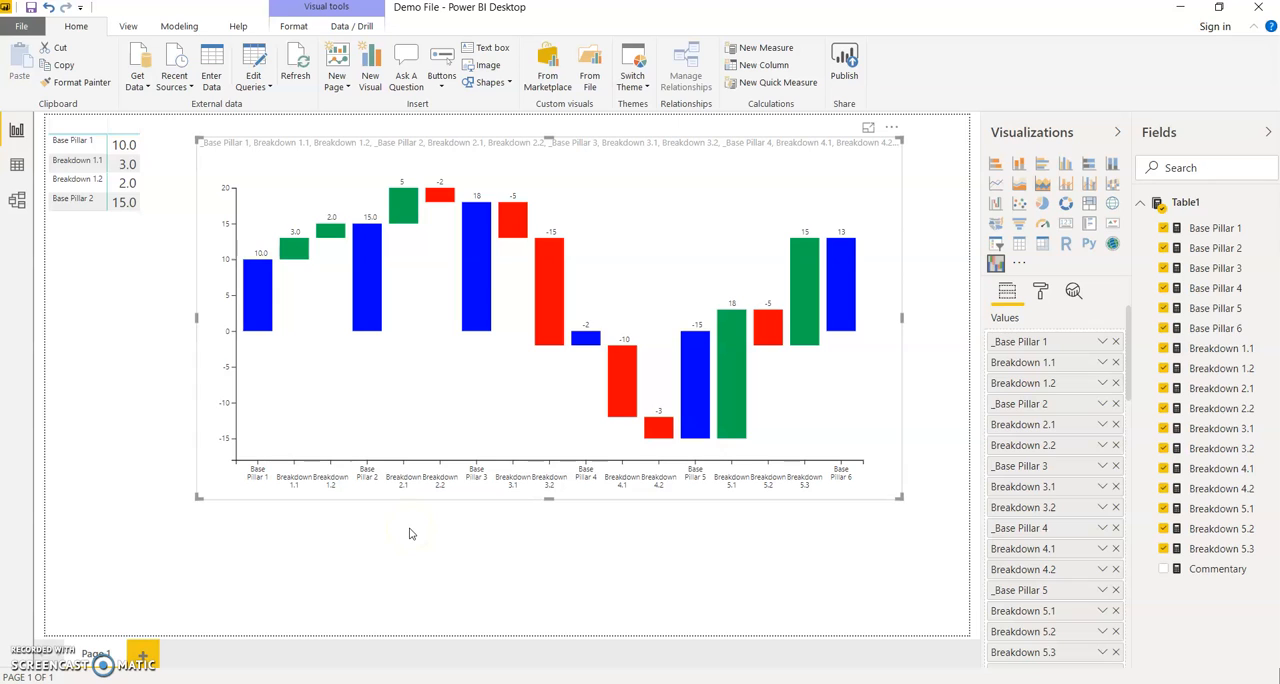
Show the Commentary measure's formula and add the measure as the waterfall chart's commentary.
left_click(700, 538)
scroll(1013, 518, "down", 4)
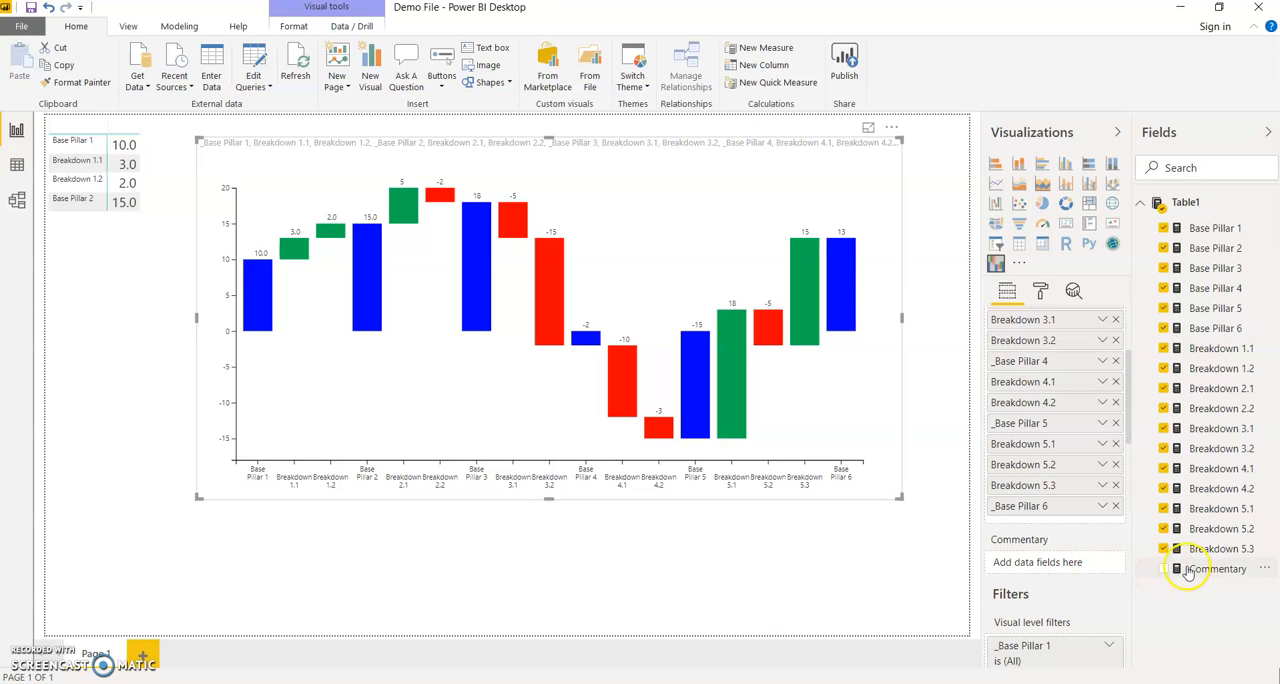
left_click(1219, 572)
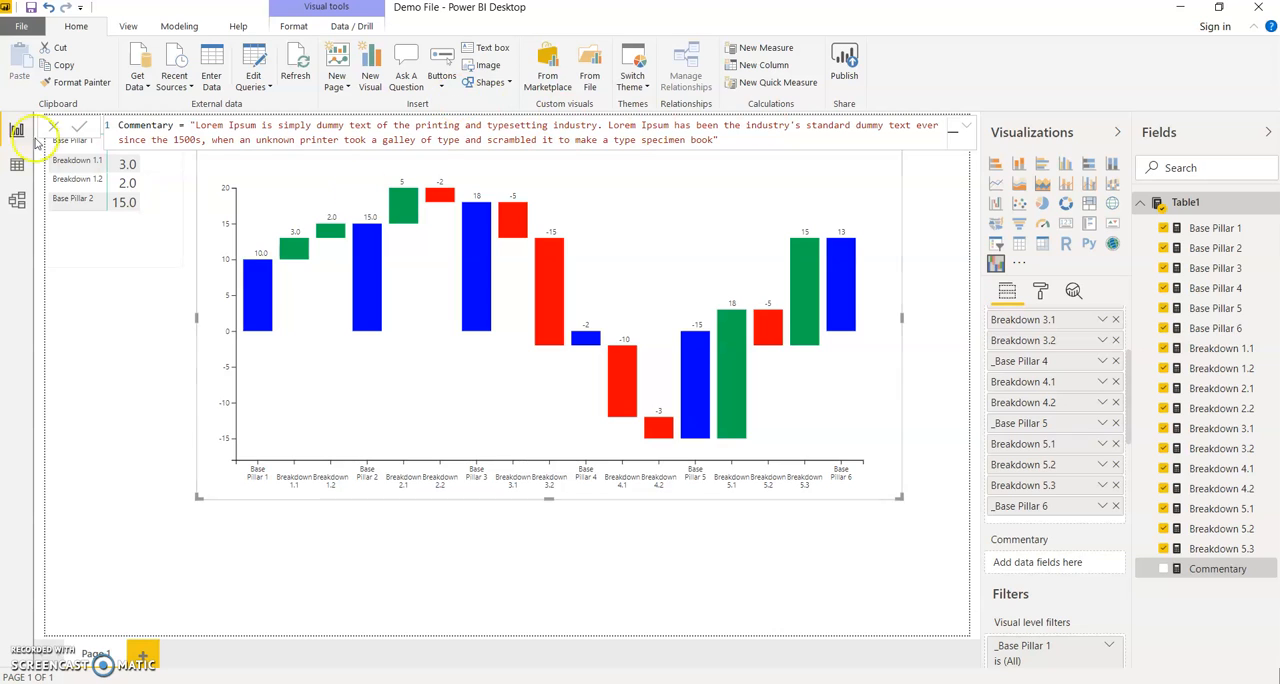
left_click_drag(1236, 570, 1071, 567)
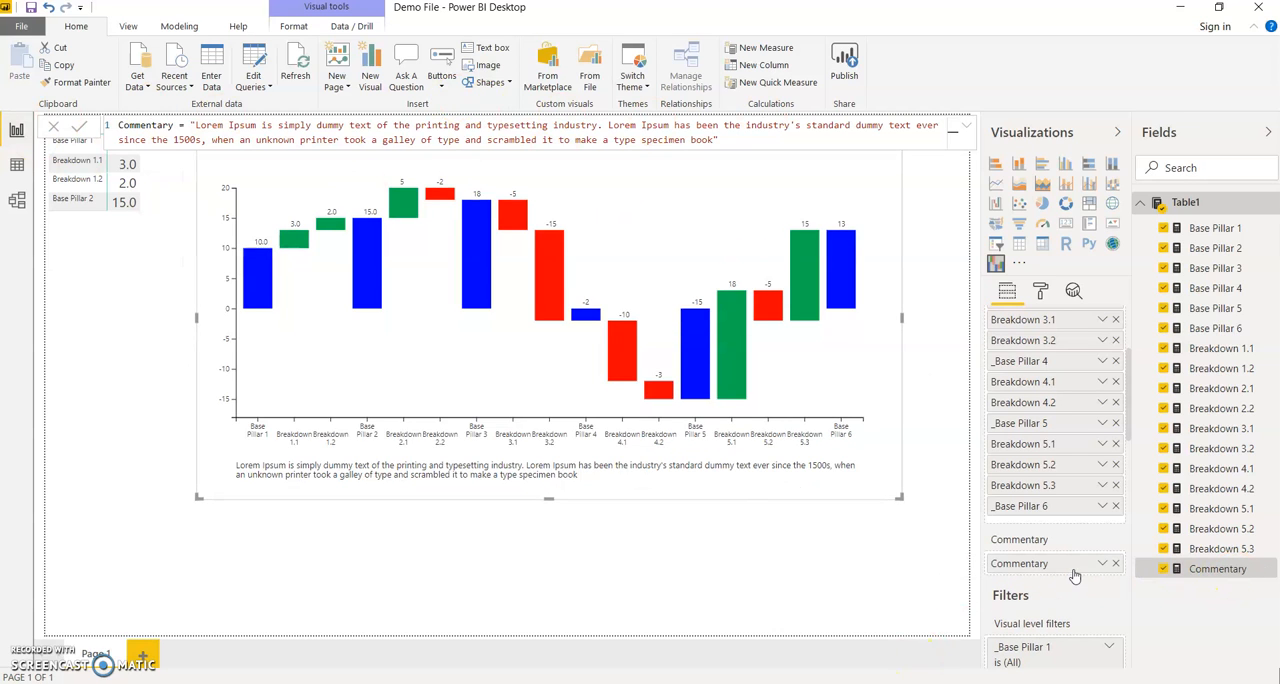
Remove the Commentary measure from the waterfall chart.
left_click(650, 542)
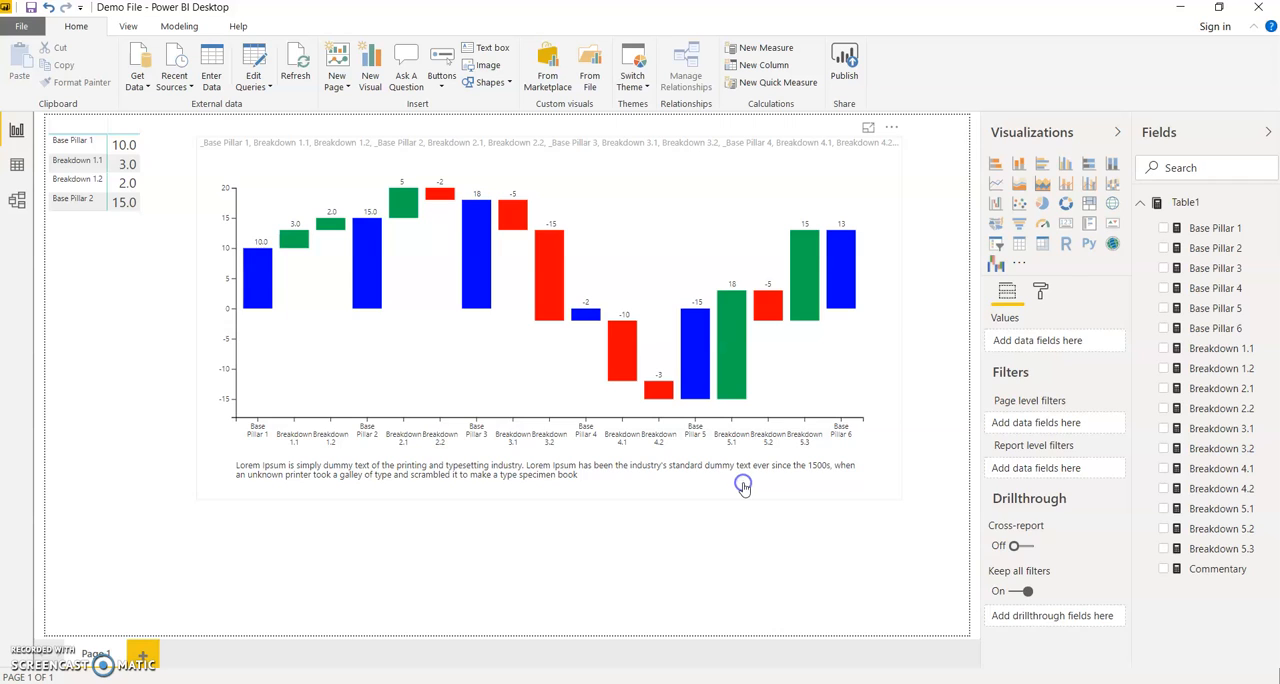
left_click(743, 487)
scroll(1055, 560, "down", 5)
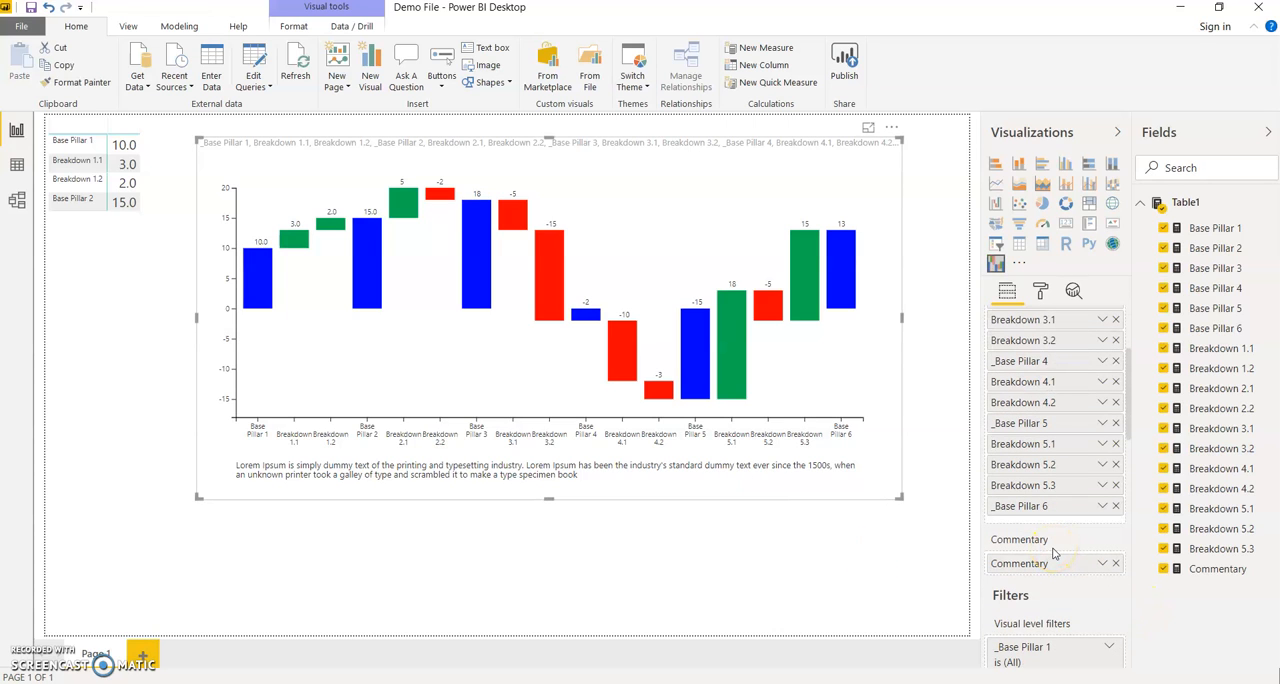
left_click(1116, 563)
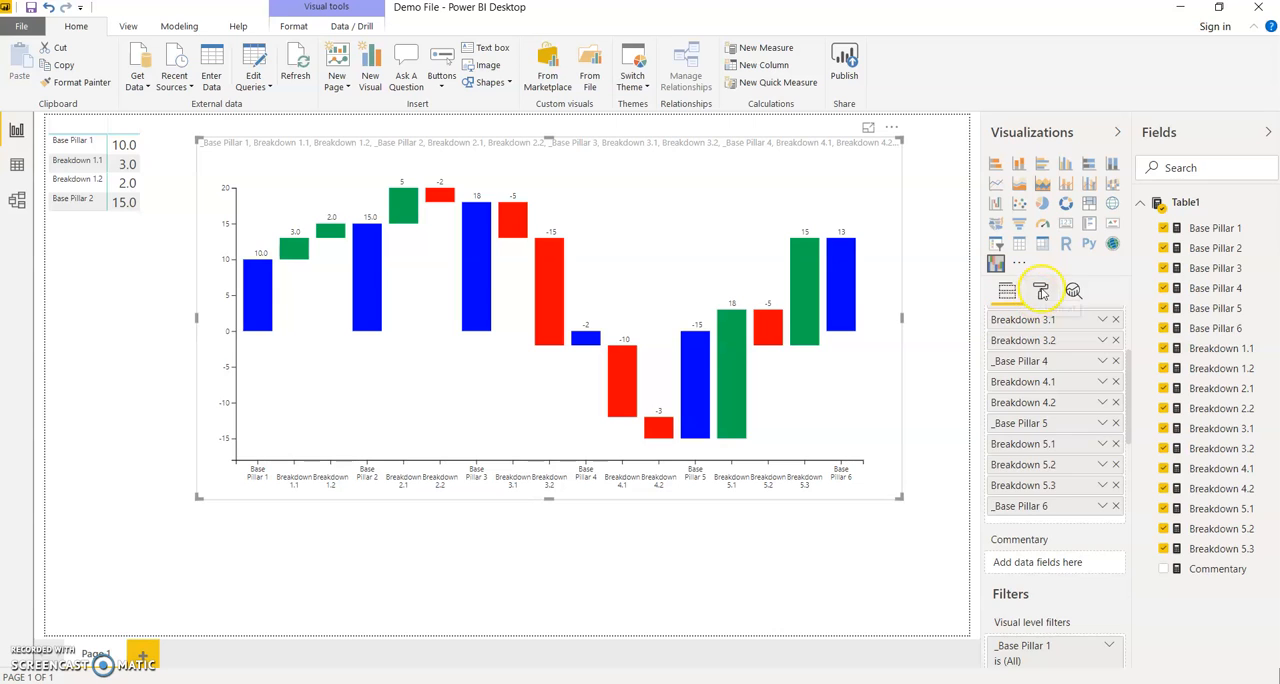
Set the waterfall chart's Total sentiment color to black.
left_click(1040, 290)
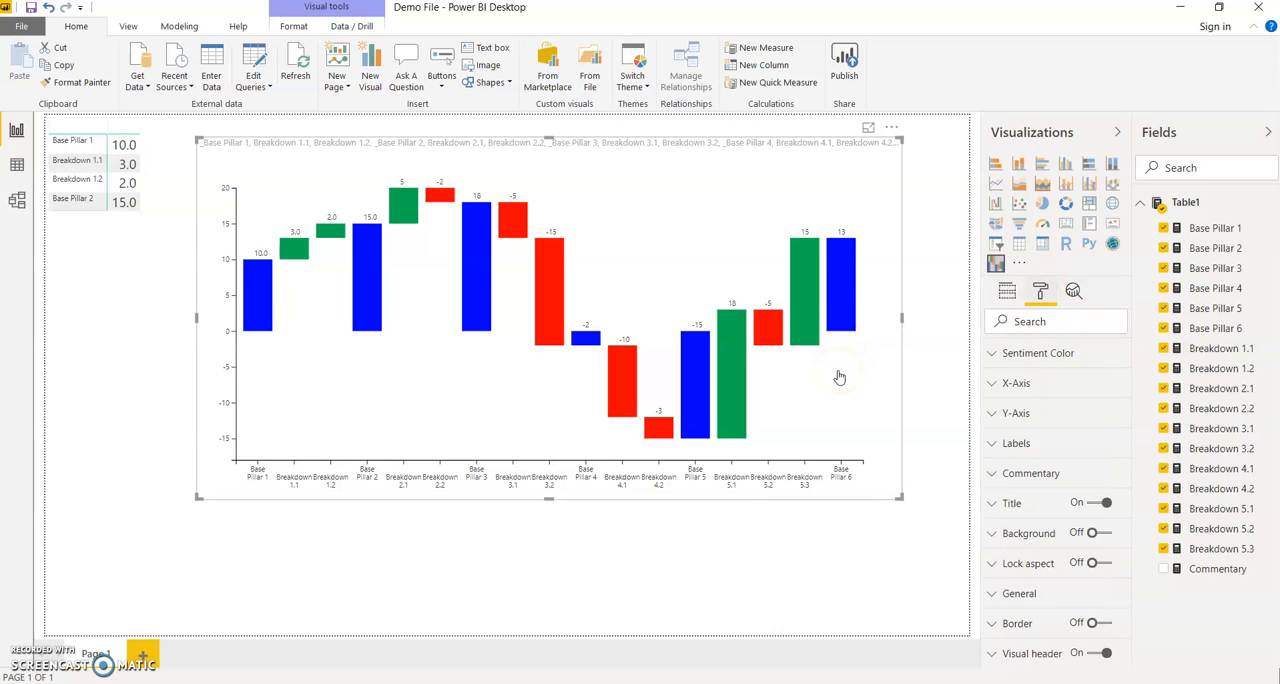
left_click(1044, 356)
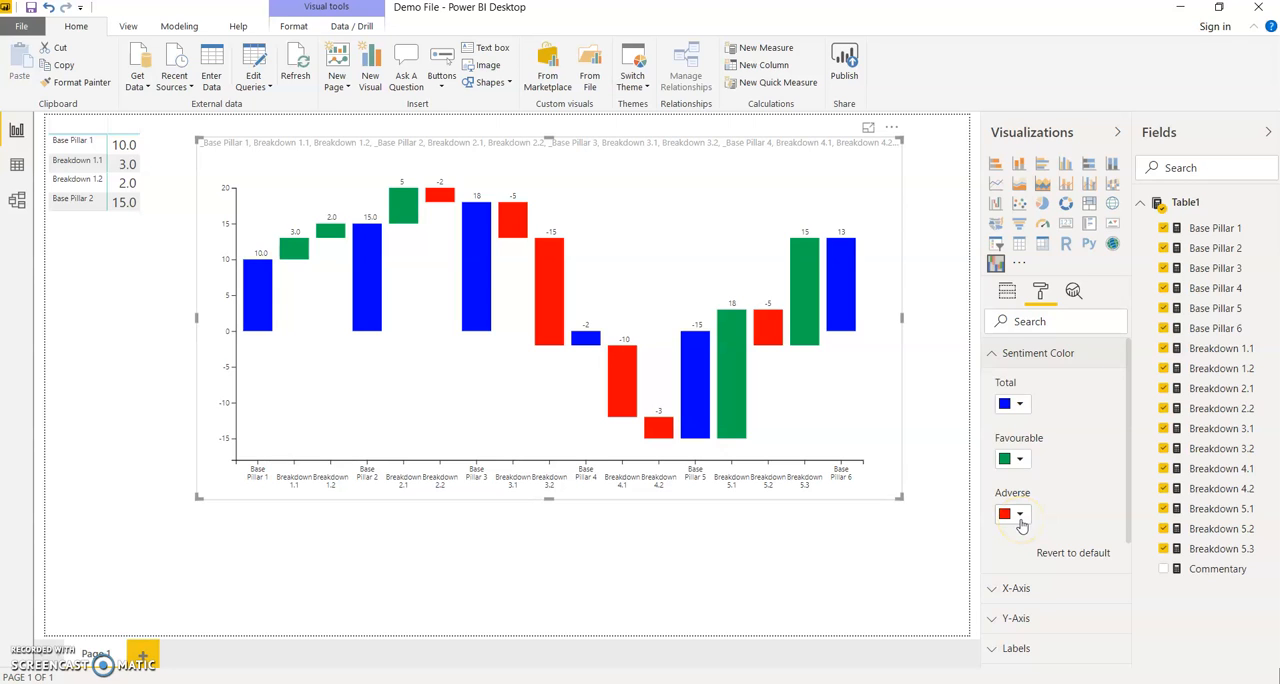
left_click(1020, 404)
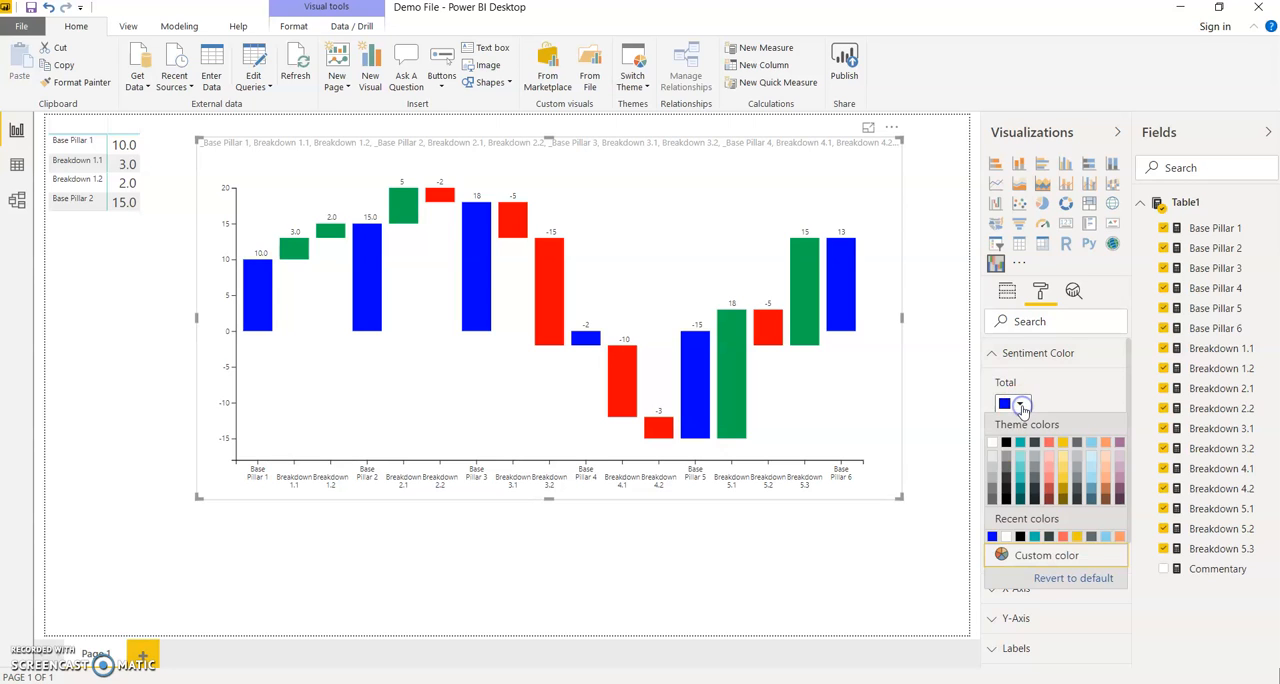
left_click(1020, 537)
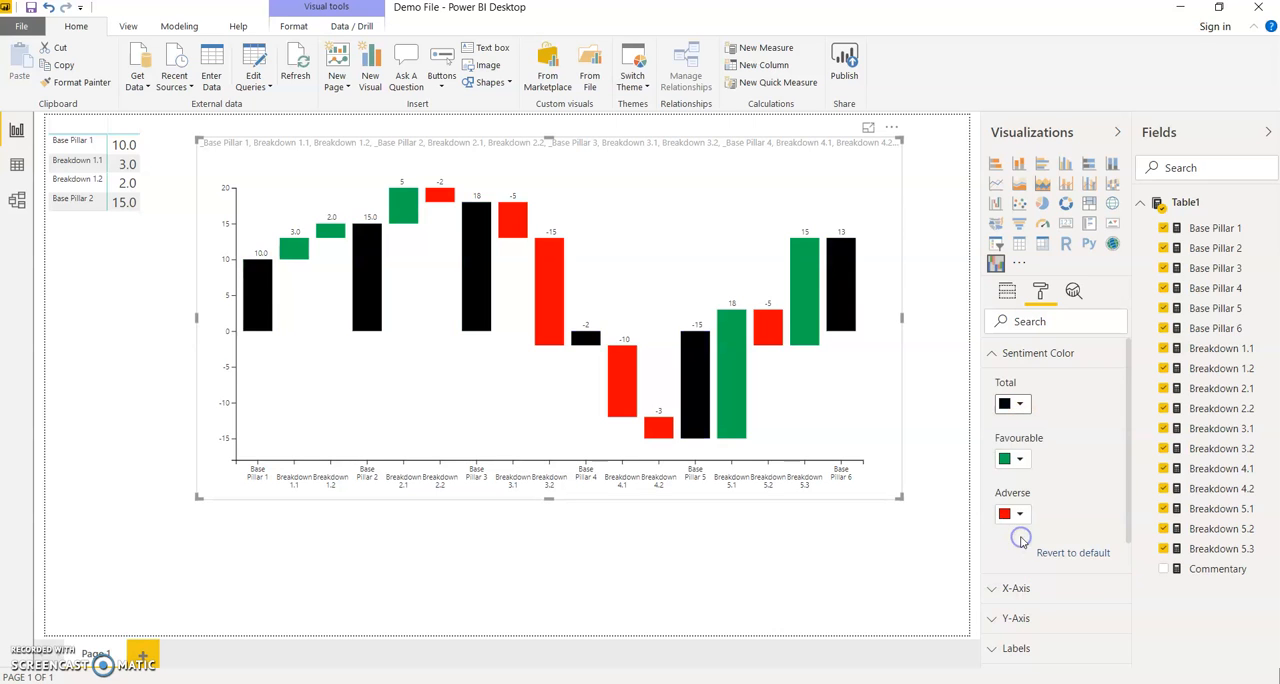
left_click(1008, 355)
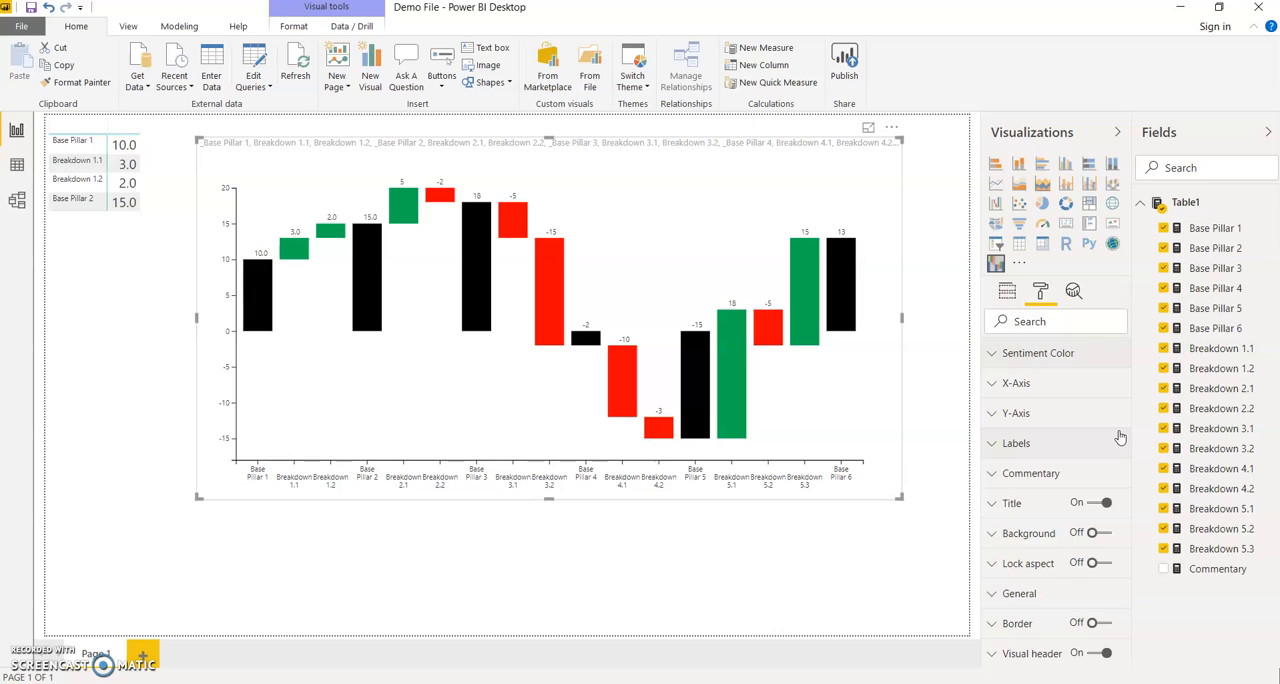
Set the waterfall's X-axis font size to 8 pt and its font color to light teal.
left_click(1060, 385)
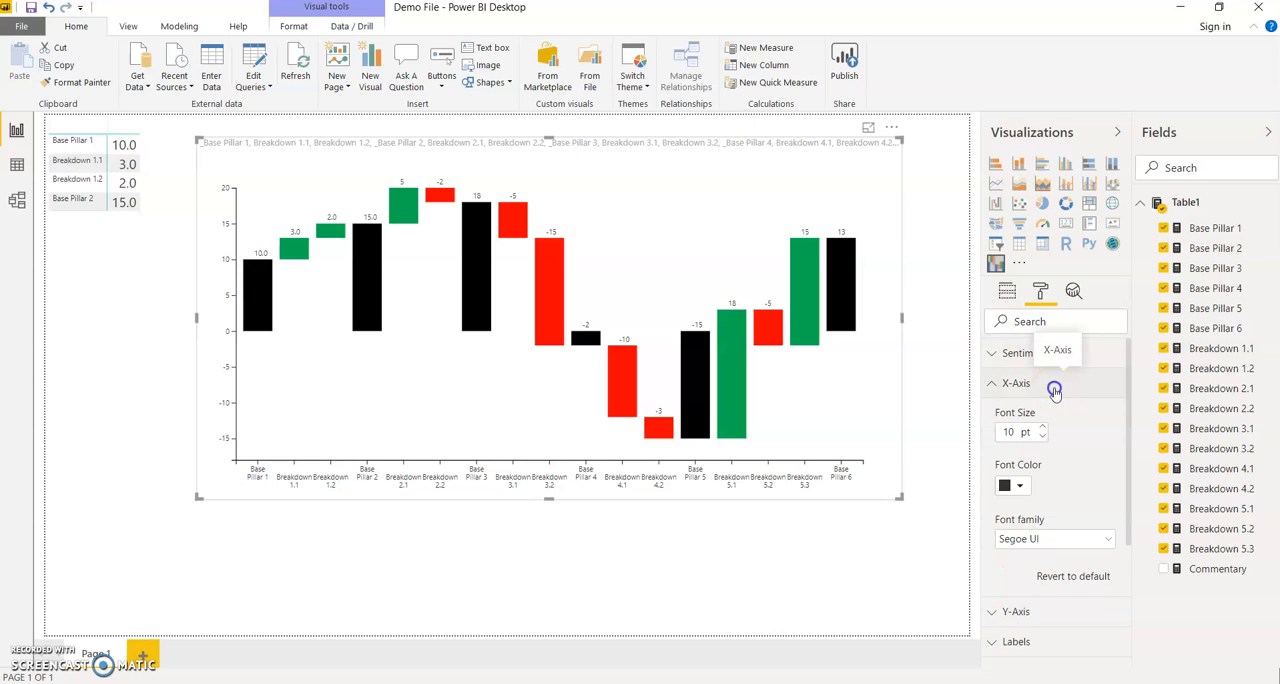
left_click(1054, 388)
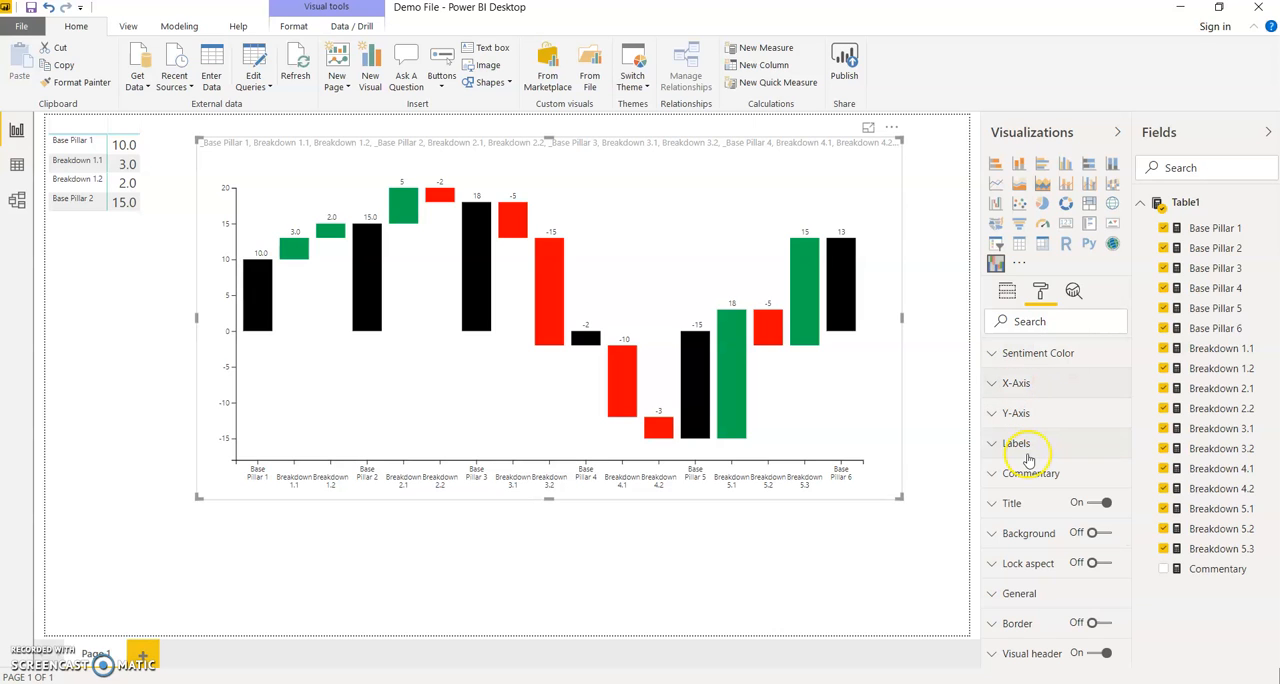
left_click(1032, 386)
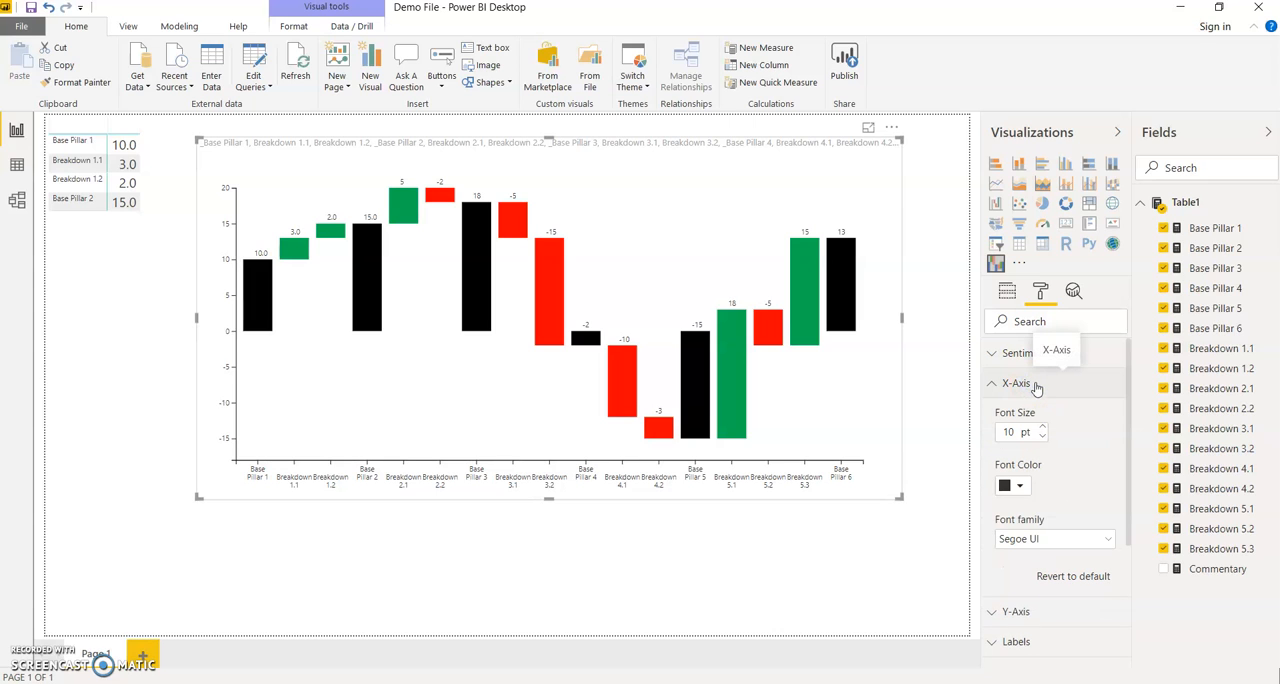
left_click(1042, 438)
left_click(1042, 438)
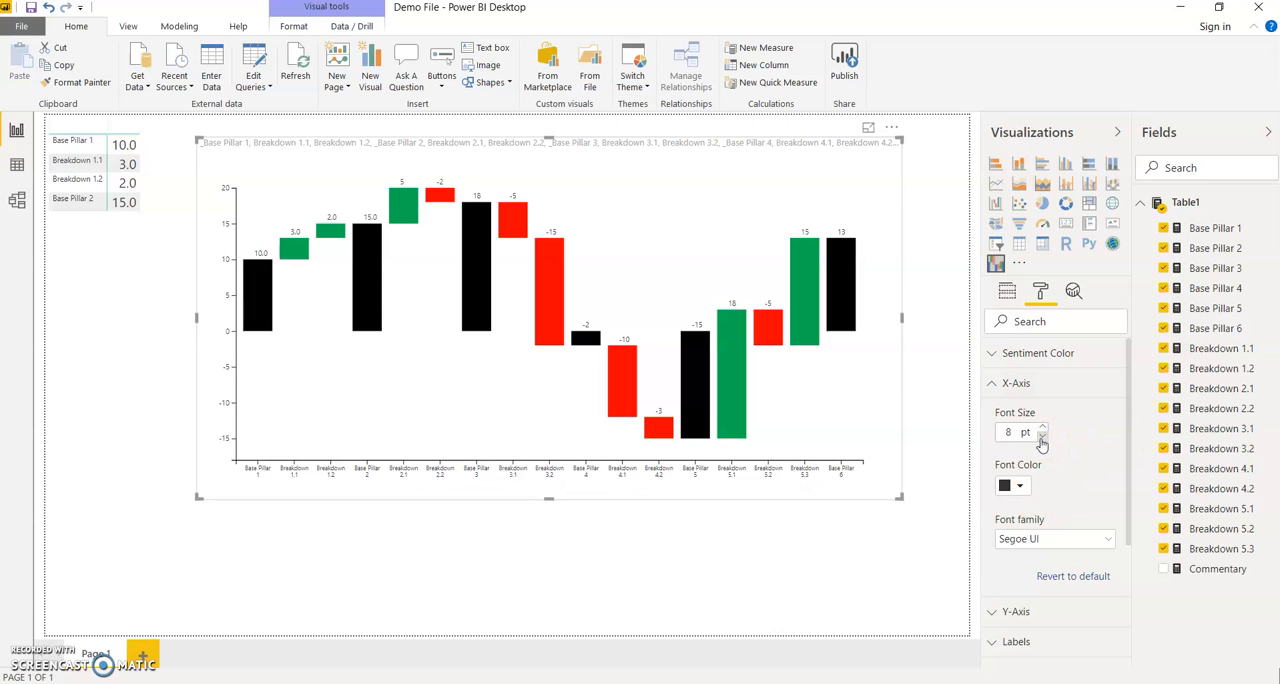
left_click(1019, 486)
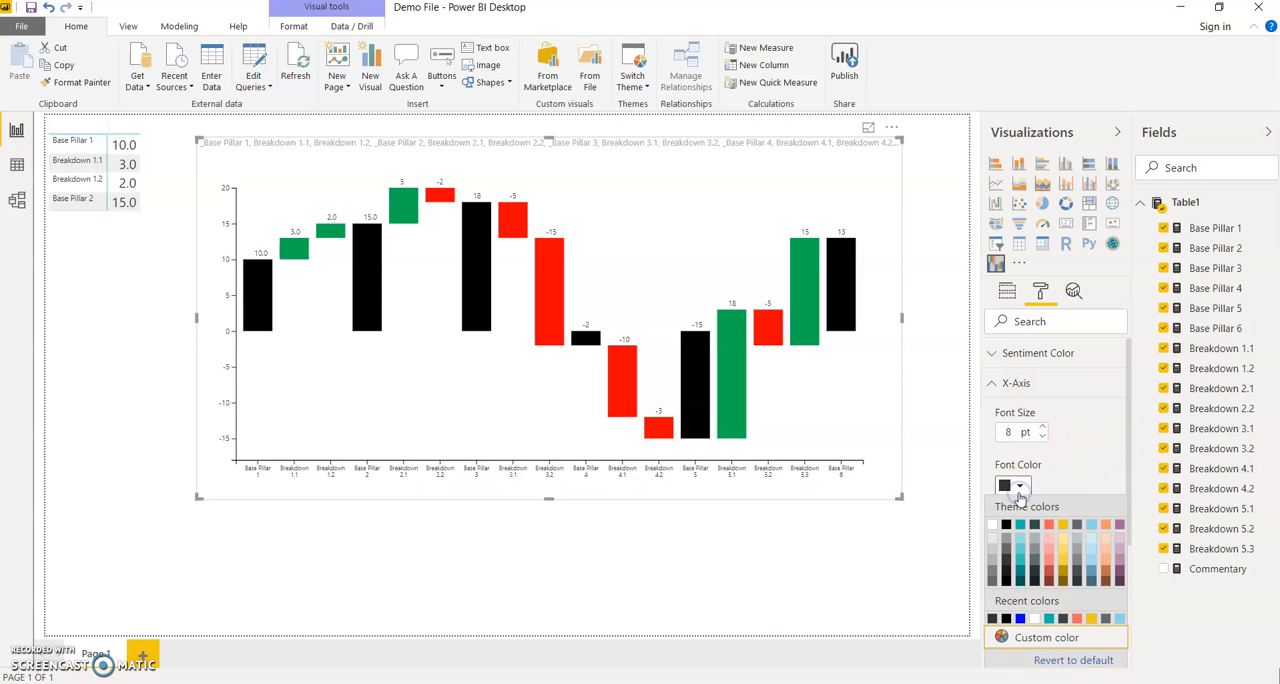
left_click(1020, 556)
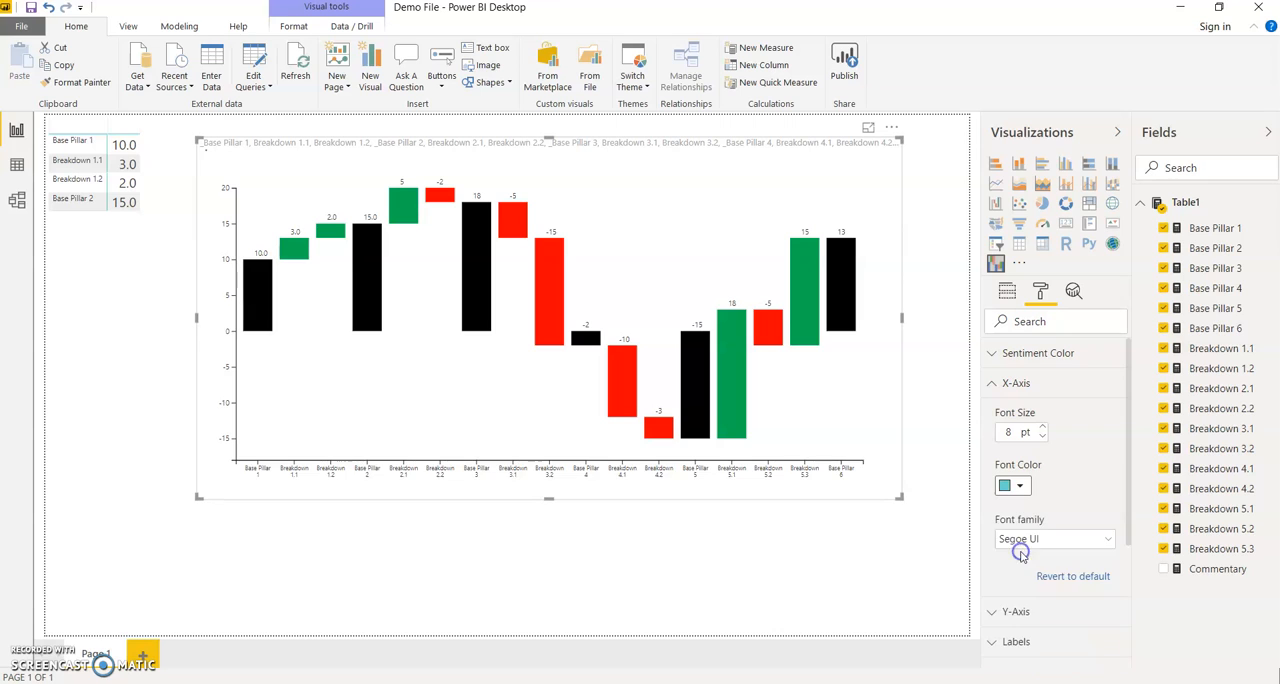
Set the X-axis font family to Cambria and increase the X-axis font size.
left_click(1099, 541)
left_click(1056, 375)
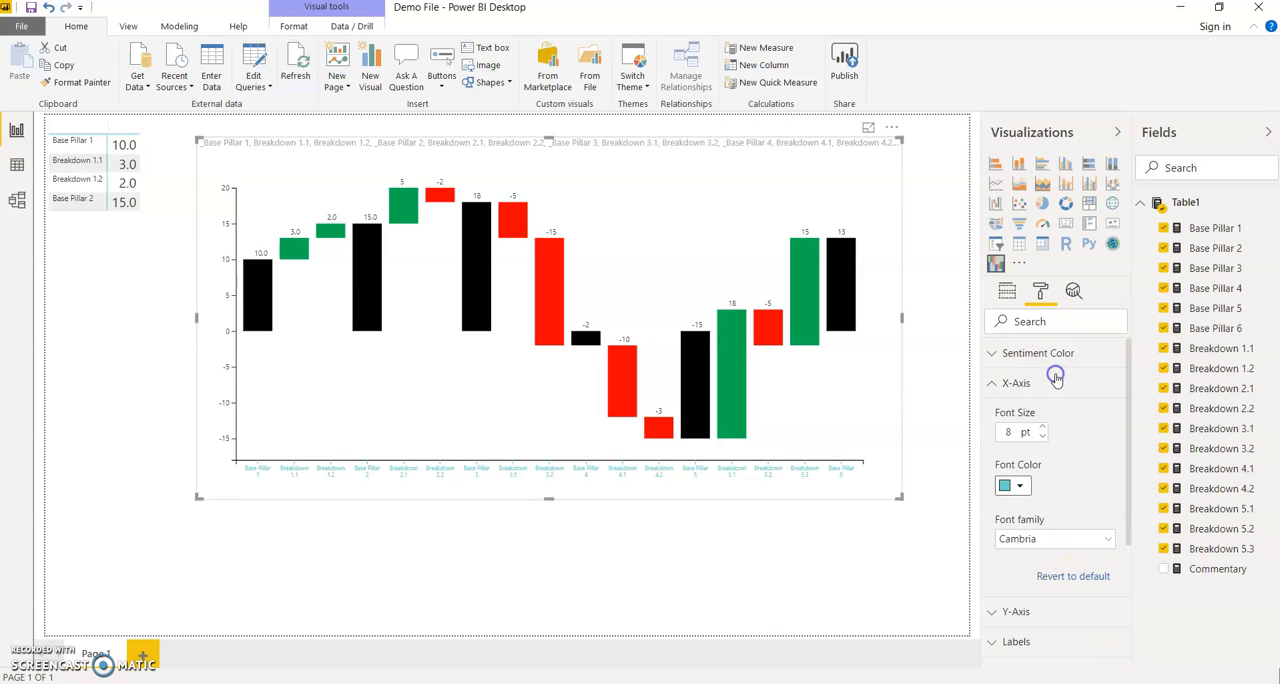
left_click(1042, 427)
left_click(1042, 427)
left_click(1036, 391)
Look through the Y-Axis, Labels and Commentary formatting options of the waterfall chart.
left_click(1036, 408)
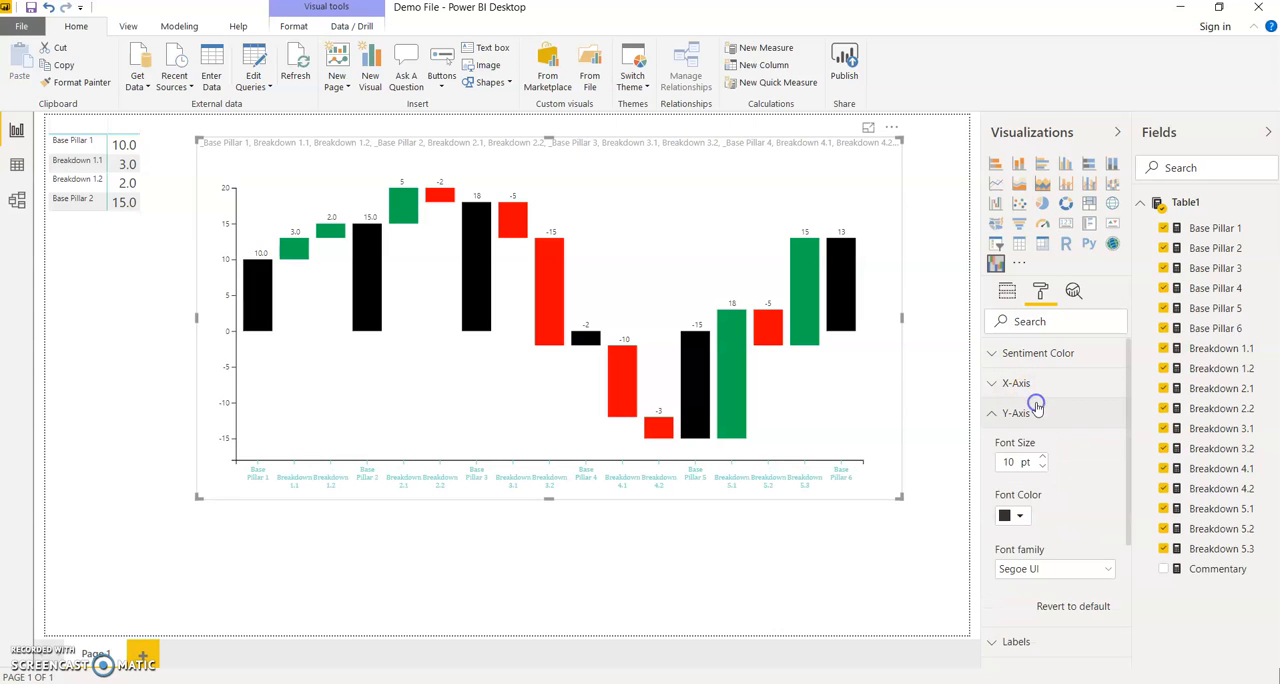
left_click(1037, 410)
left_click(1036, 446)
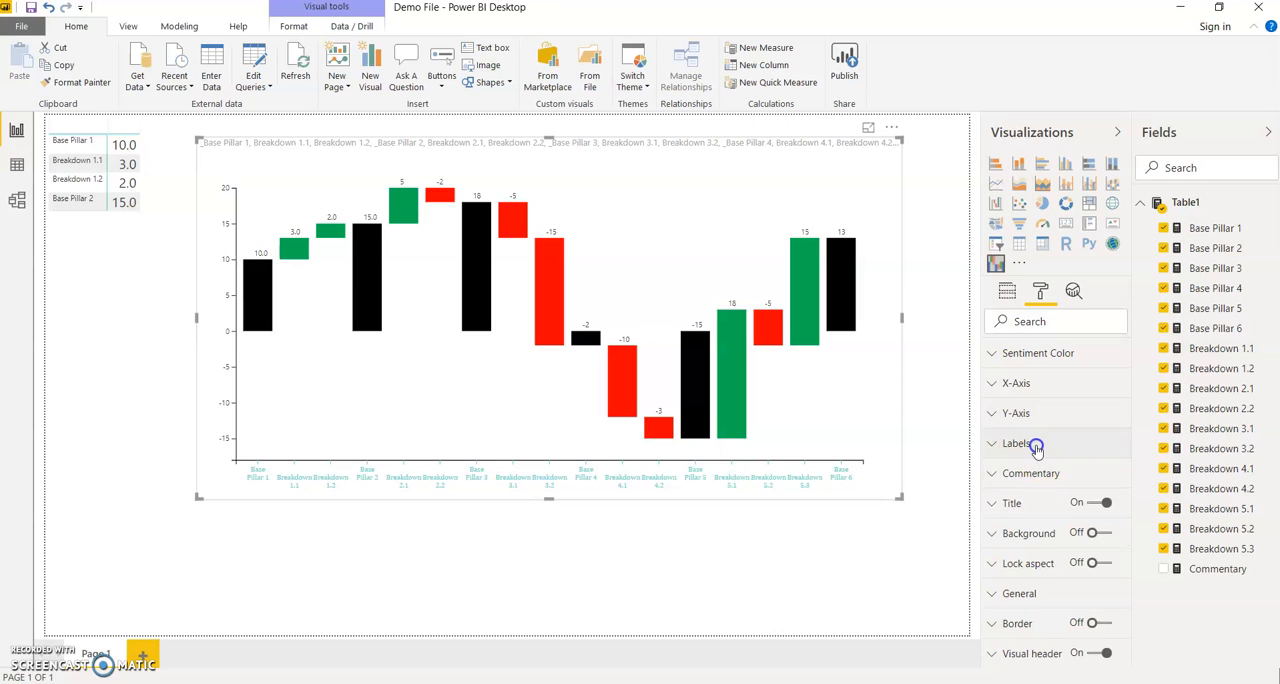
left_click(1037, 447)
left_click(1038, 476)
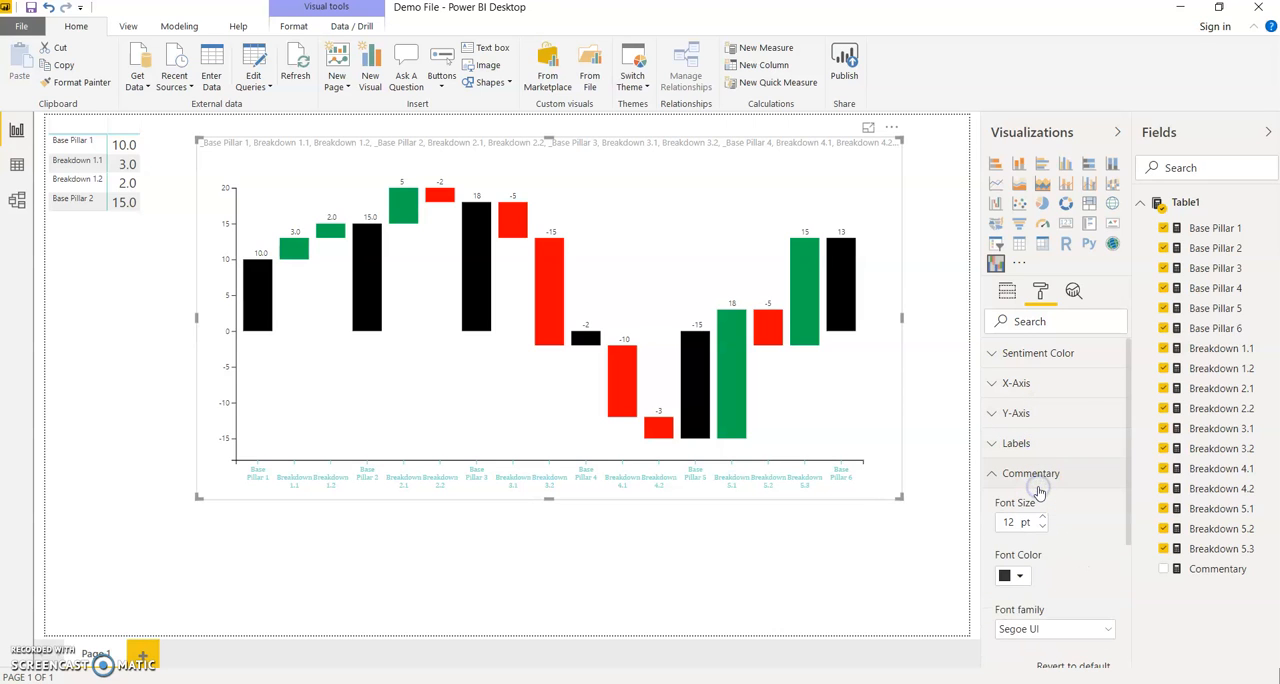
left_click(1037, 486)
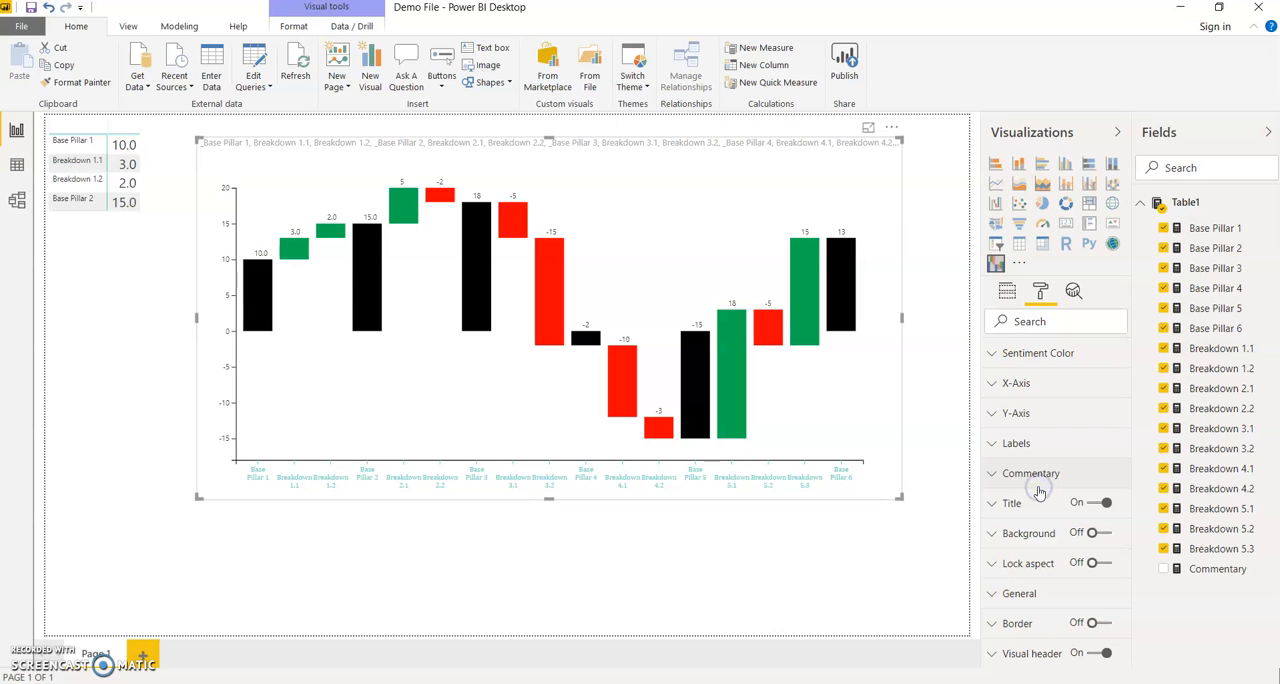
Turn on showing negative values in brackets for the waterfall chart's data labels.
left_click(1022, 443)
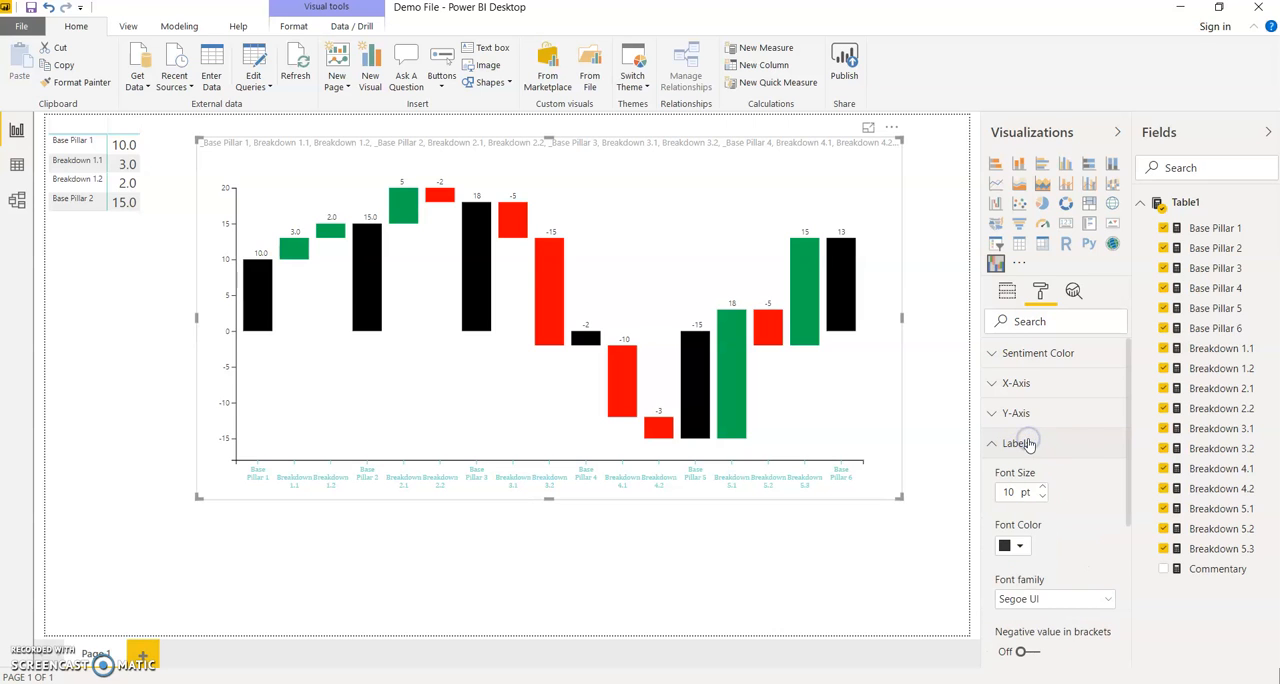
scroll(1088, 483, "down", 2)
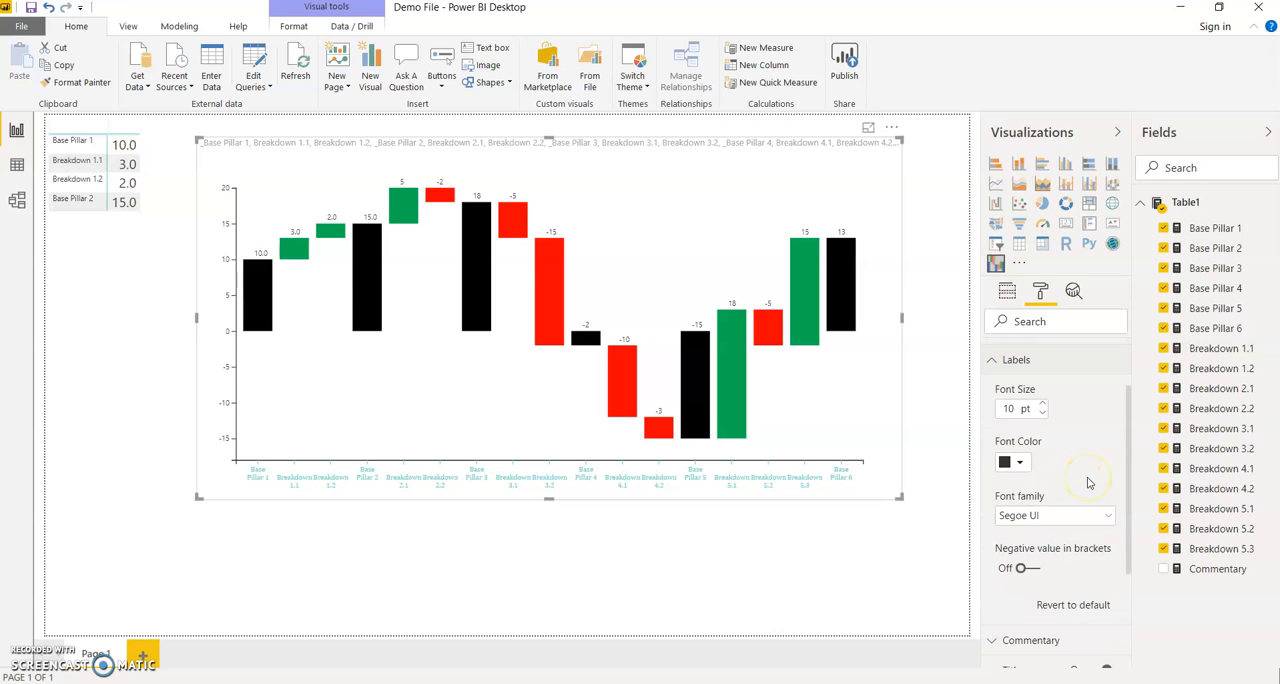
left_click(1051, 557)
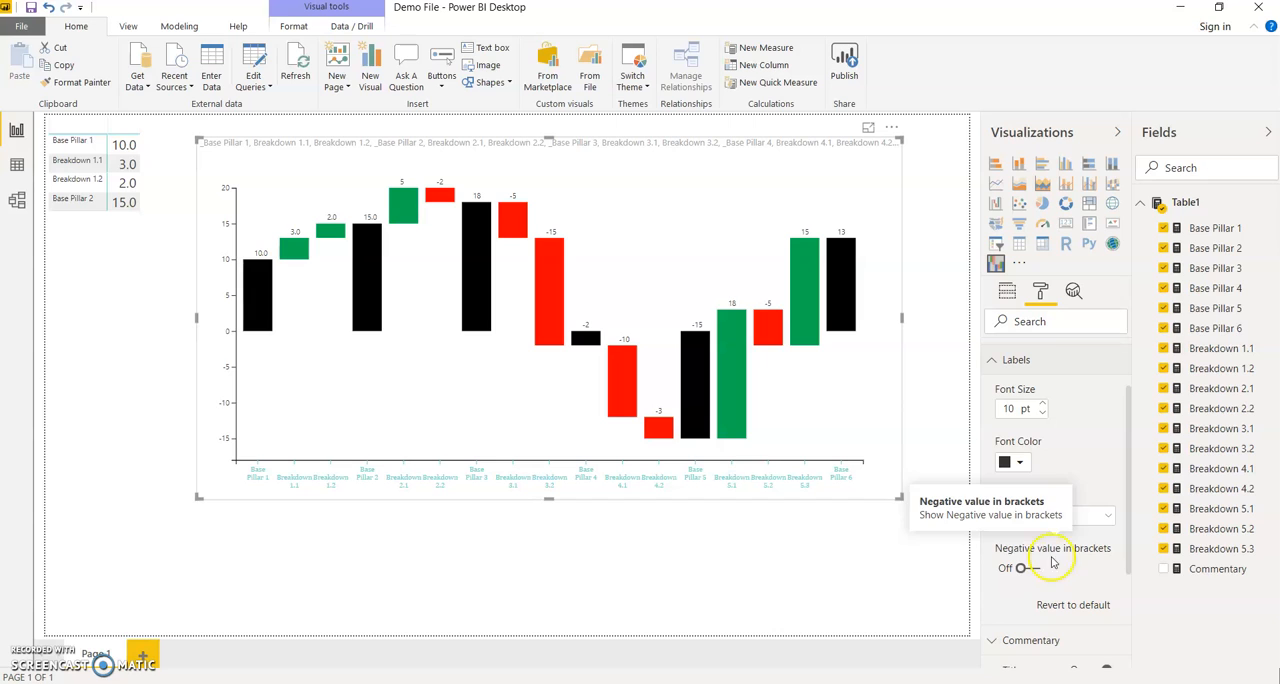
left_click(1032, 575)
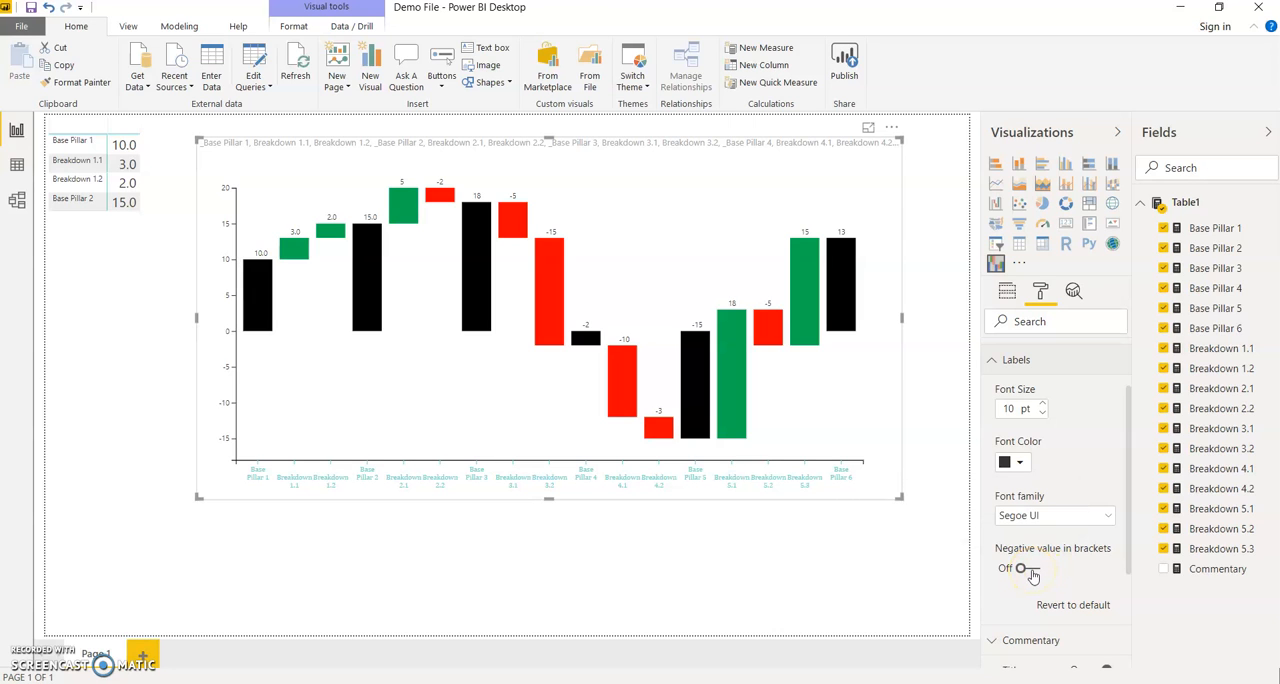
left_click(1032, 575)
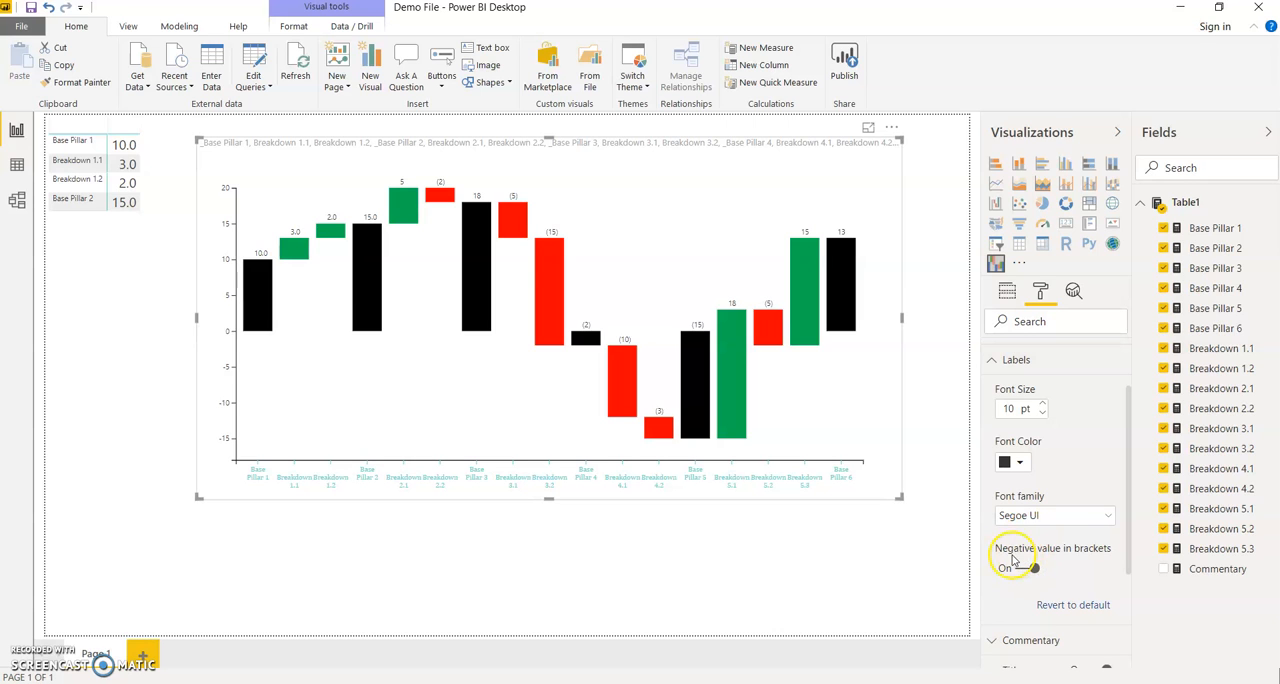